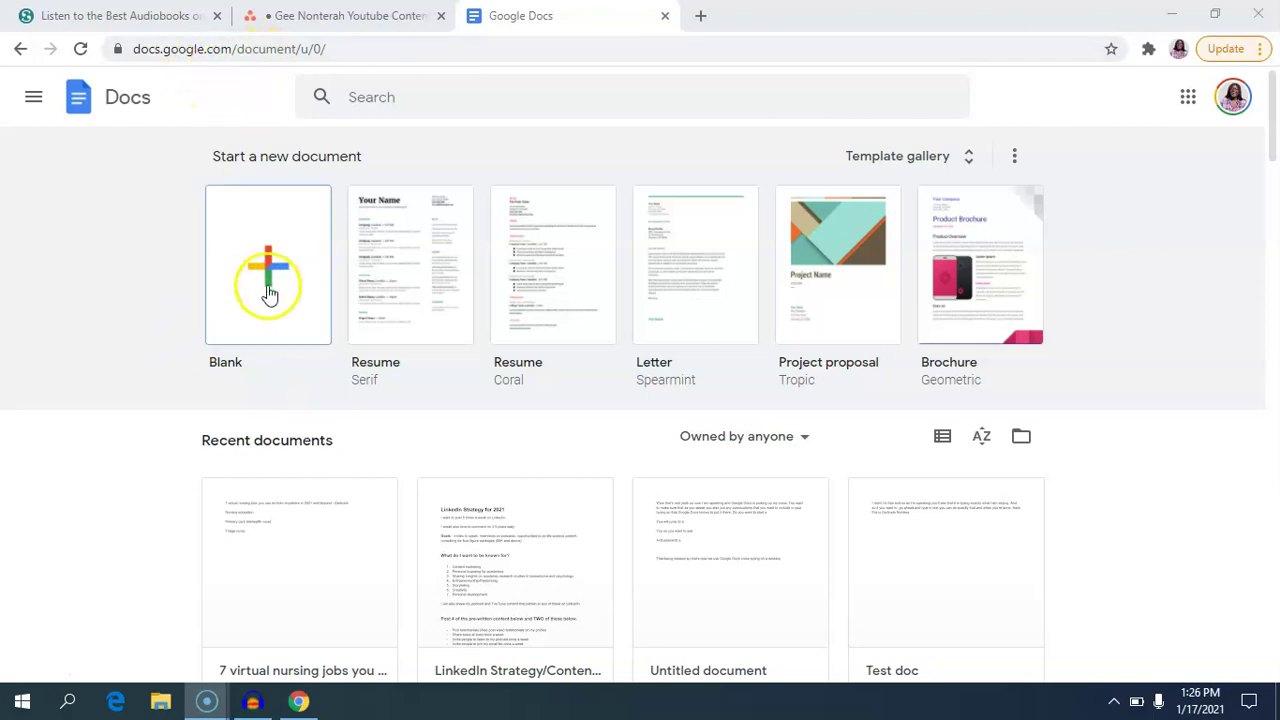
Create a blank document and apply Statement (5.5" x 8.5") paper size in Page setup.
left_click(268, 292)
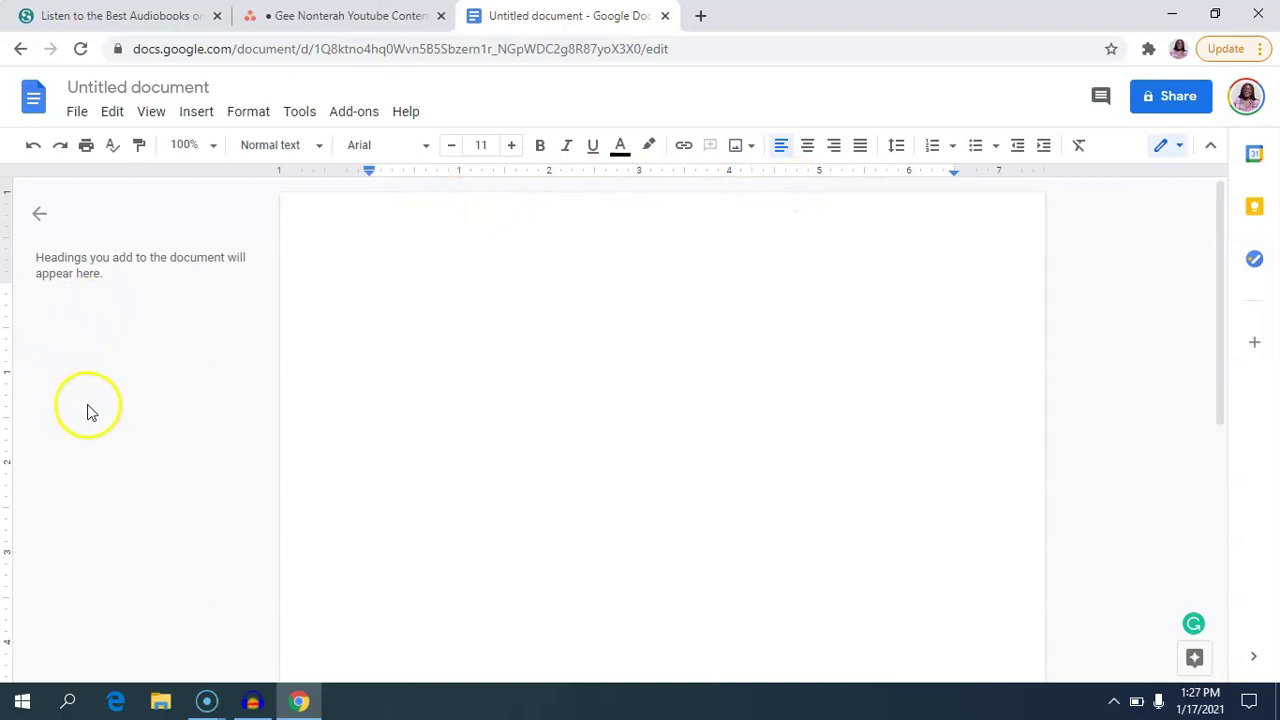
left_click(76, 112)
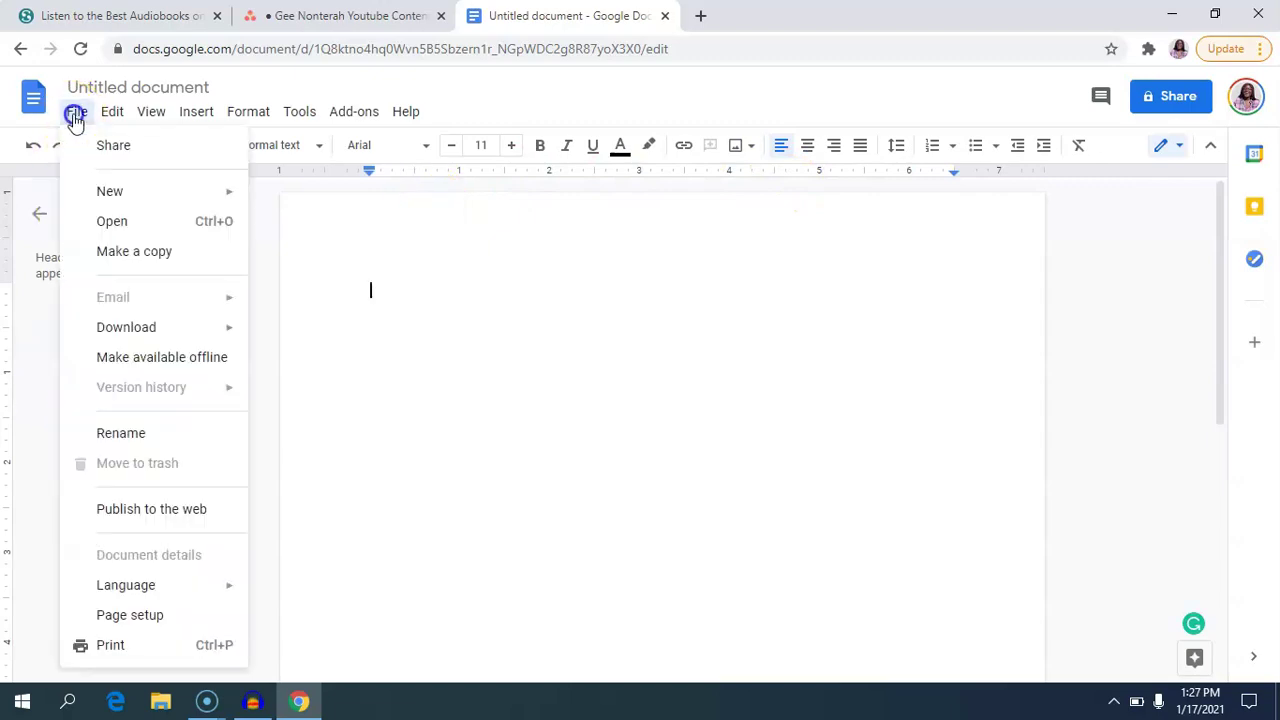
left_click(168, 622)
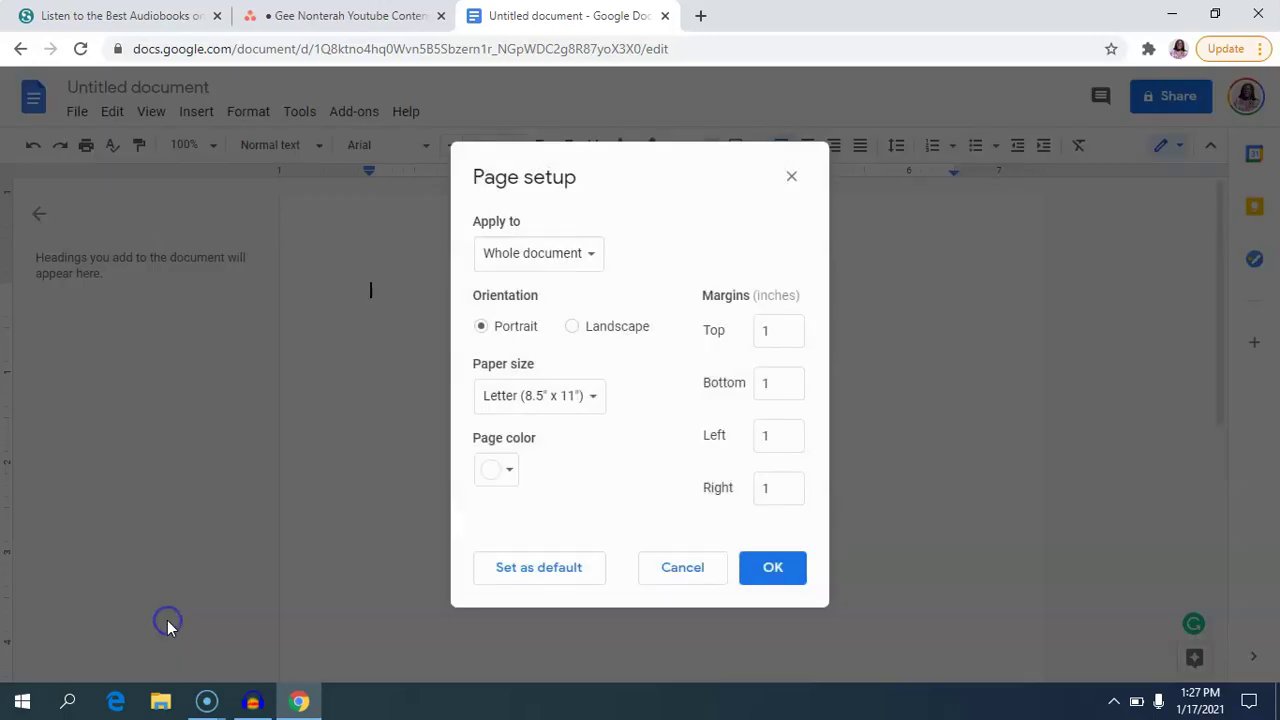
left_click(593, 400)
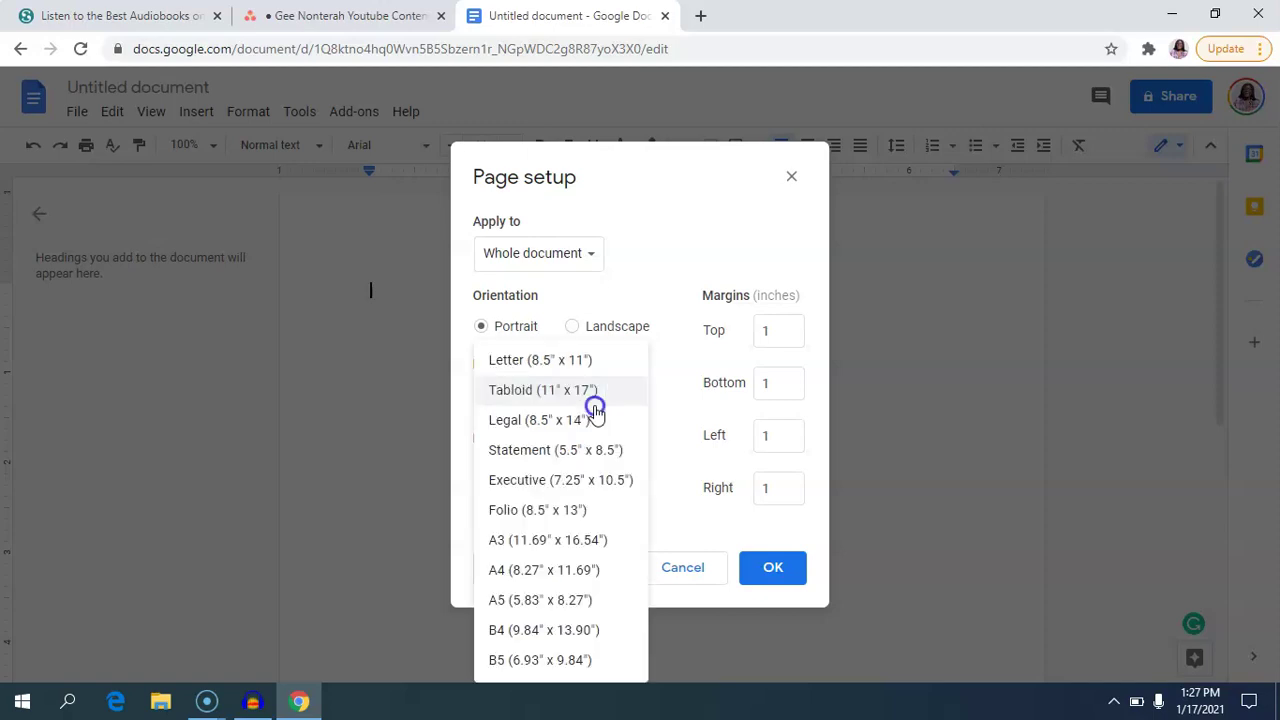
left_click(581, 460)
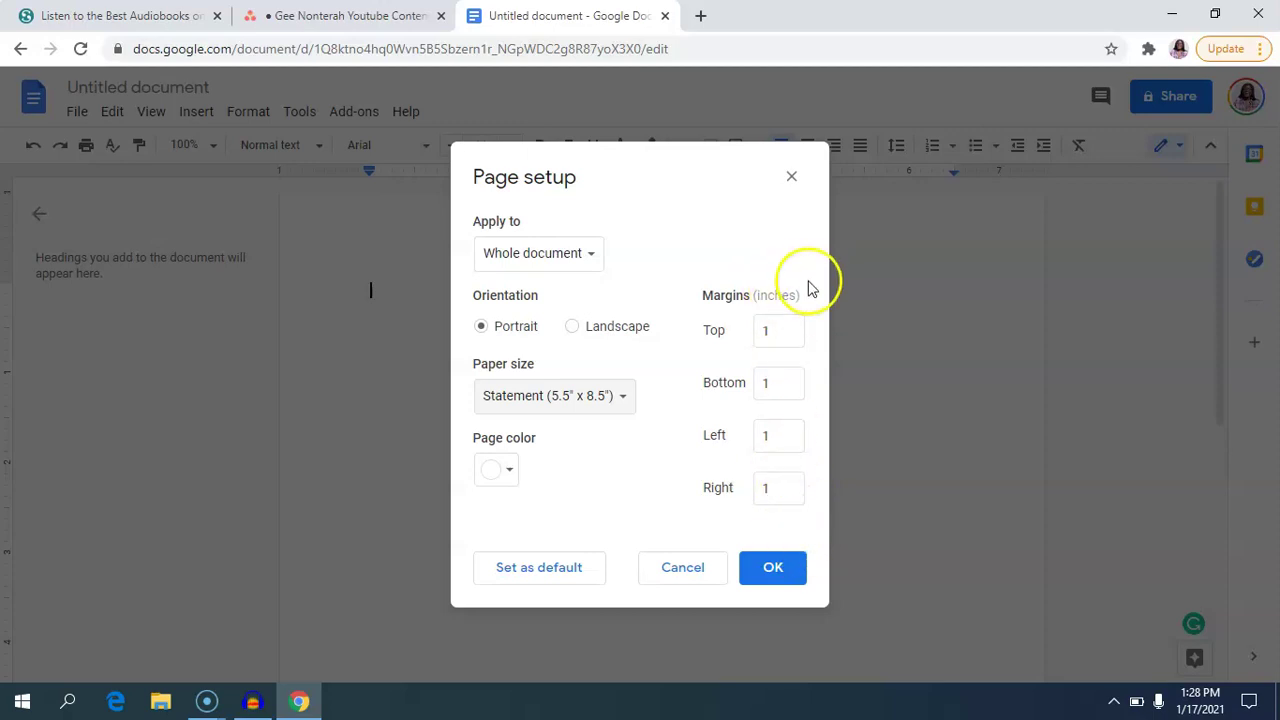
left_click(774, 568)
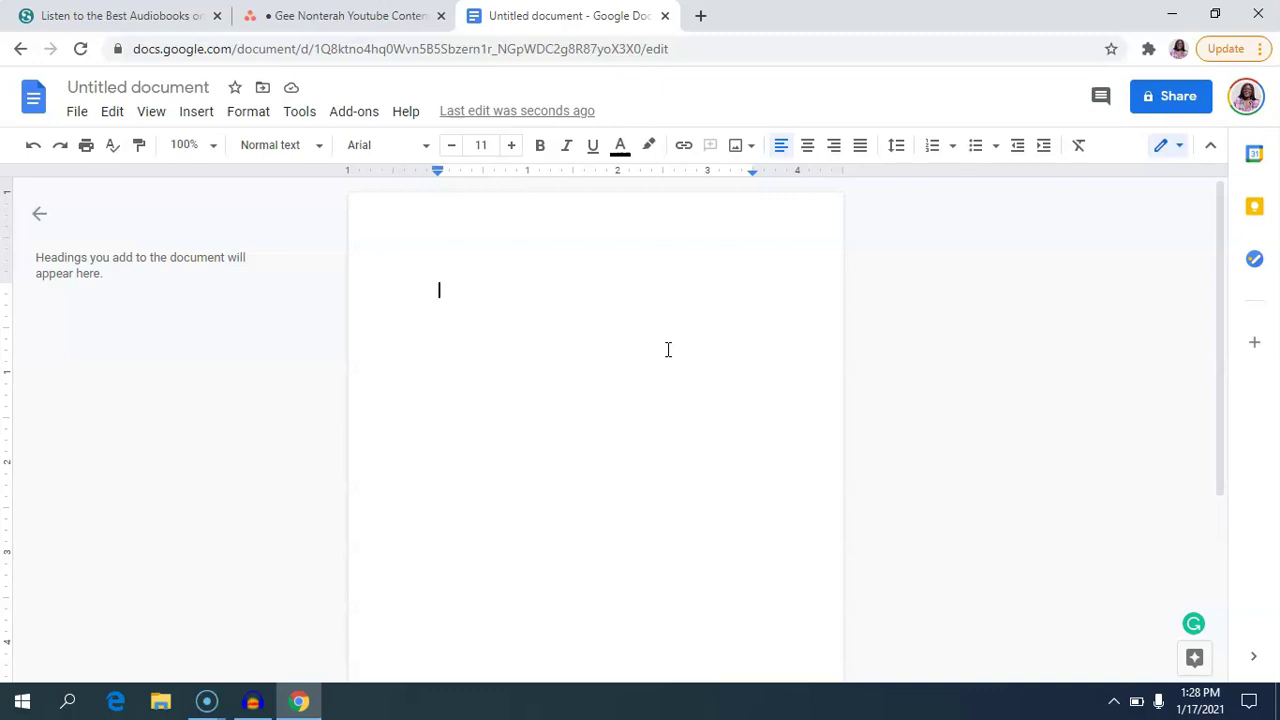
Enter 'Title' and 'Name' as the first two lines, leaving a new line below.
type("Title")
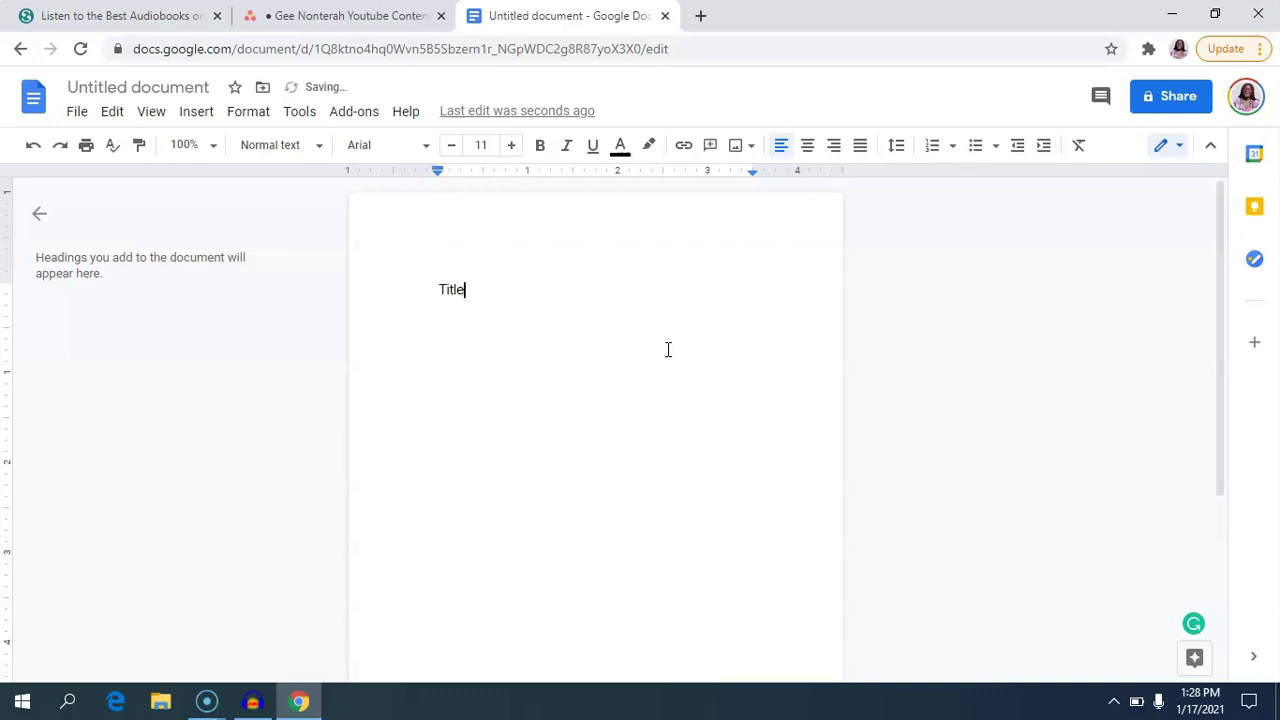
key("Return")
type("Name")
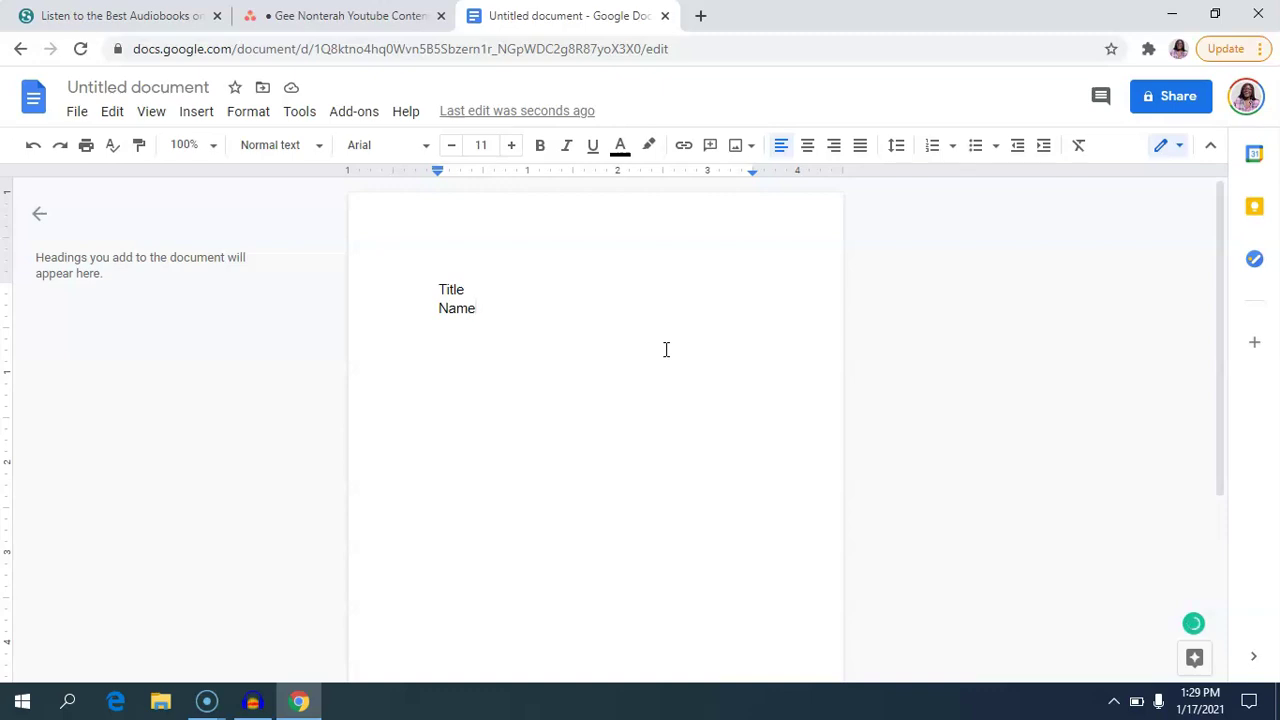
key("Return")
key("Return")
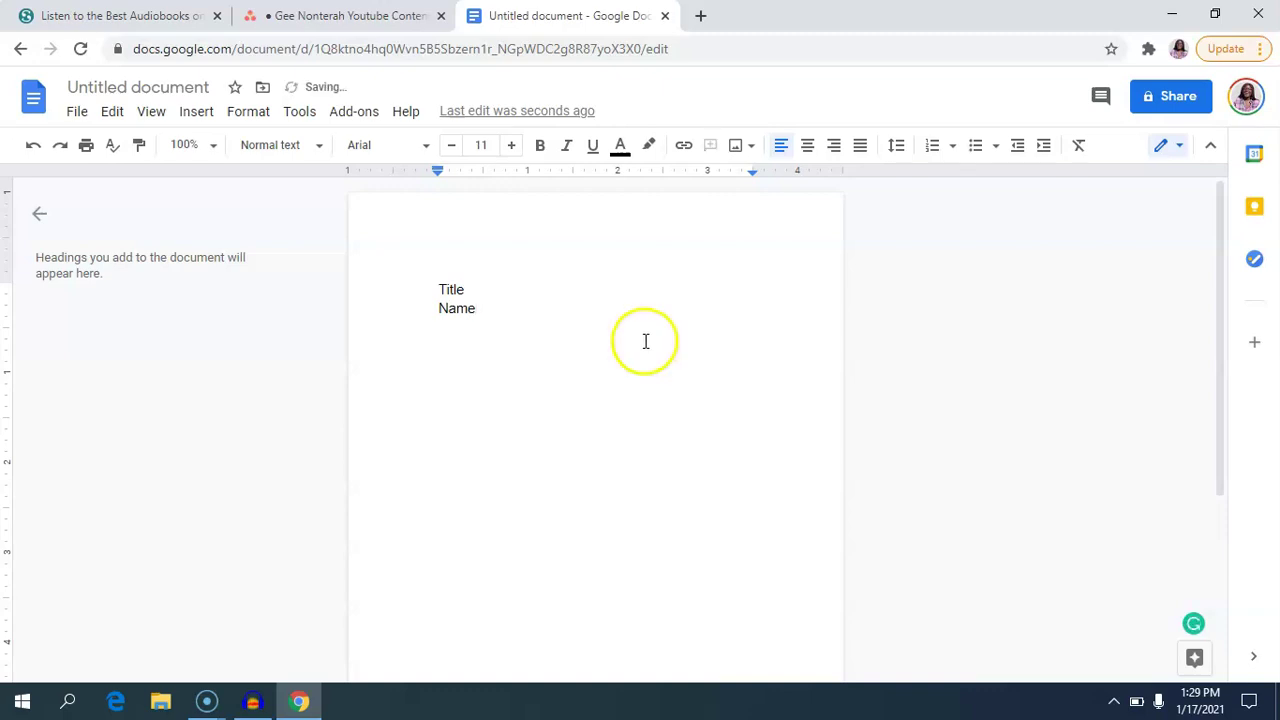
Insert a page break after the title page.
left_click(203, 111)
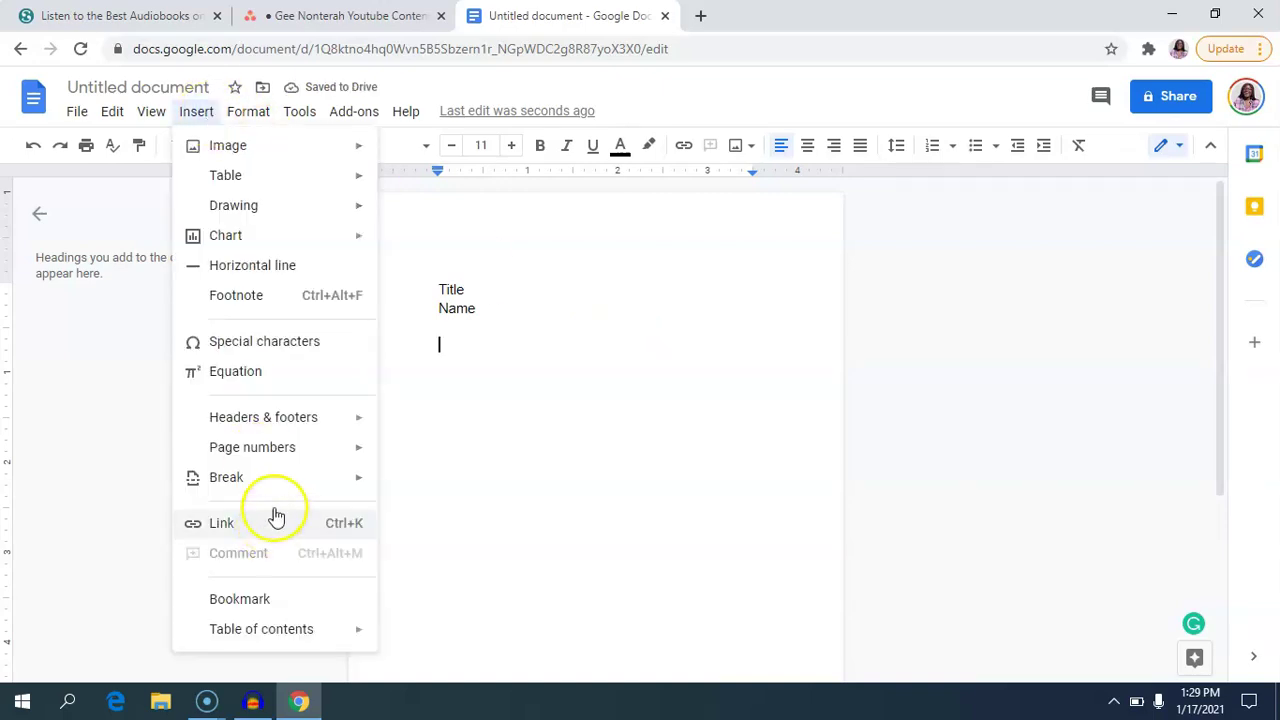
mouse_move(289, 480)
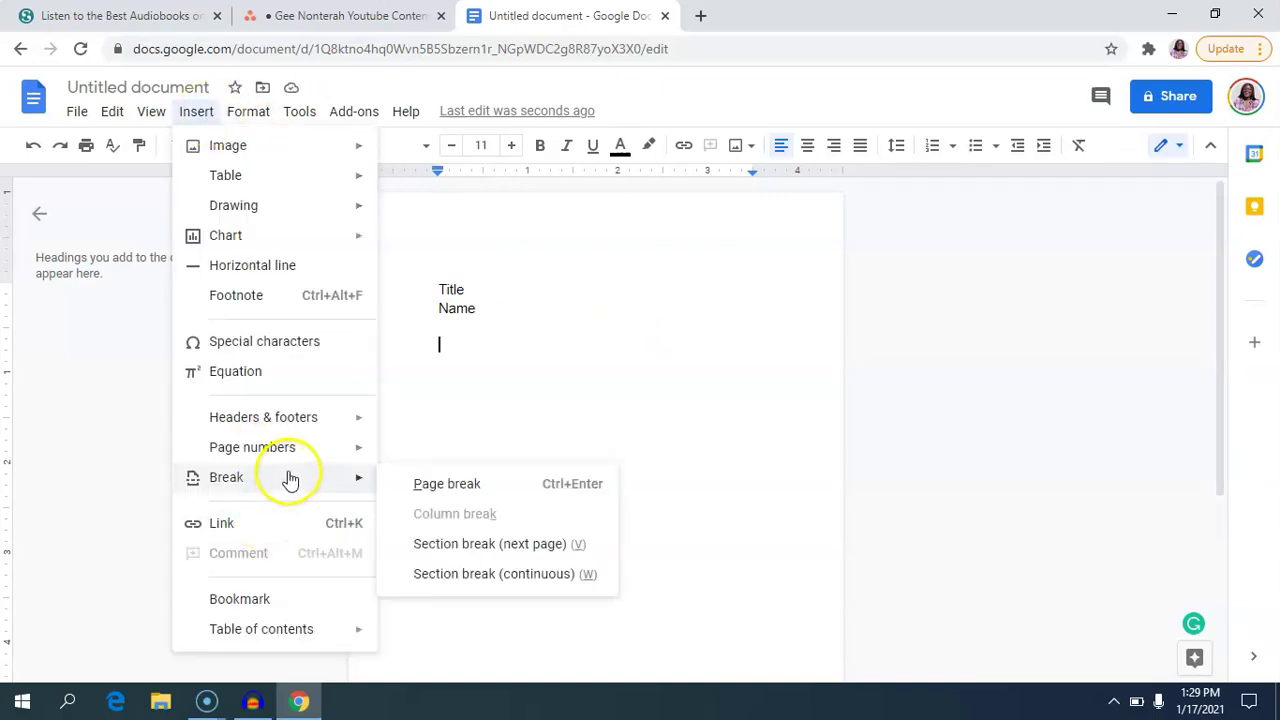
left_click(447, 485)
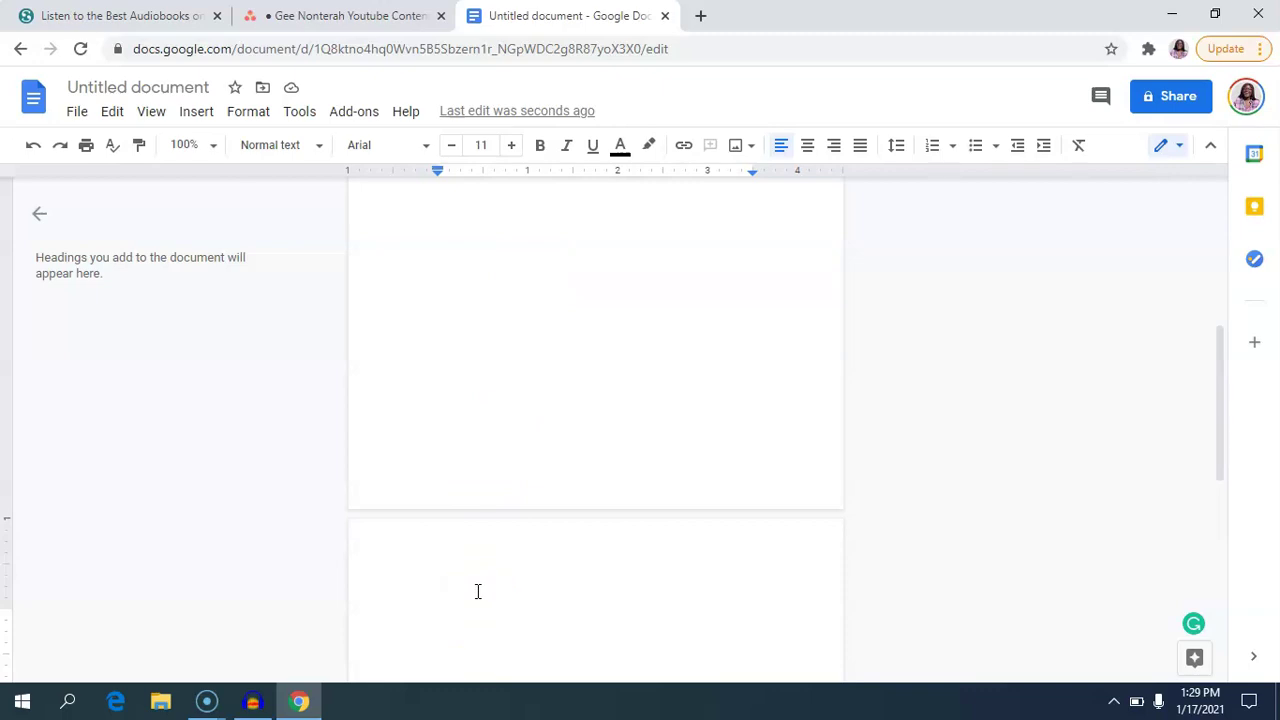
Type 'That you are starting your book on this page.' on page two and review both pages.
type("That you are ")
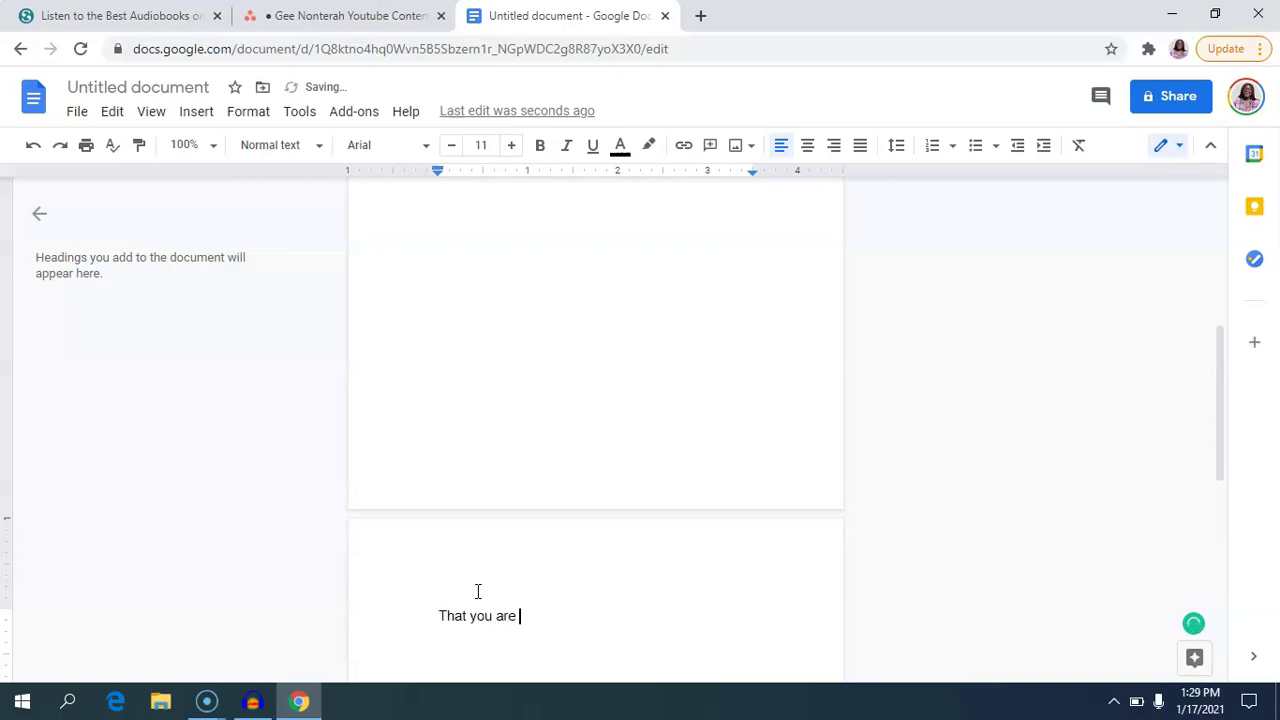
type("starting your book on")
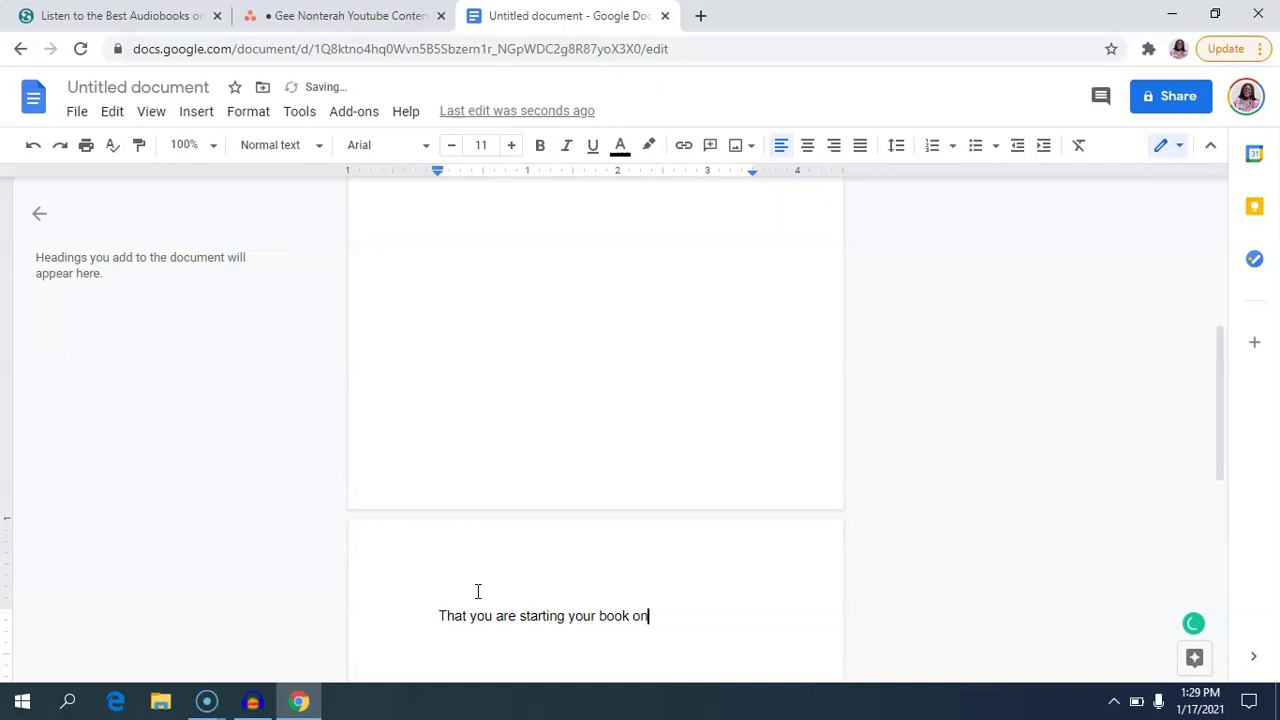
type(" this page.")
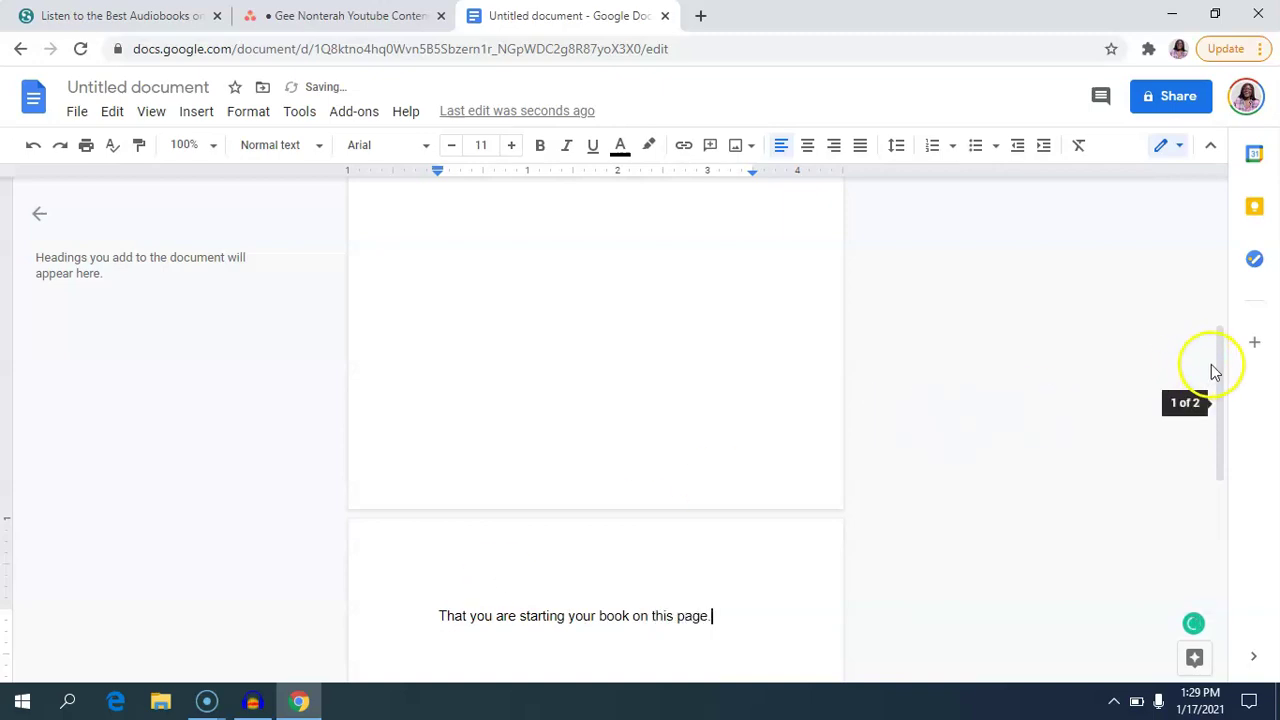
left_click_drag(1220, 372, 1198, 234)
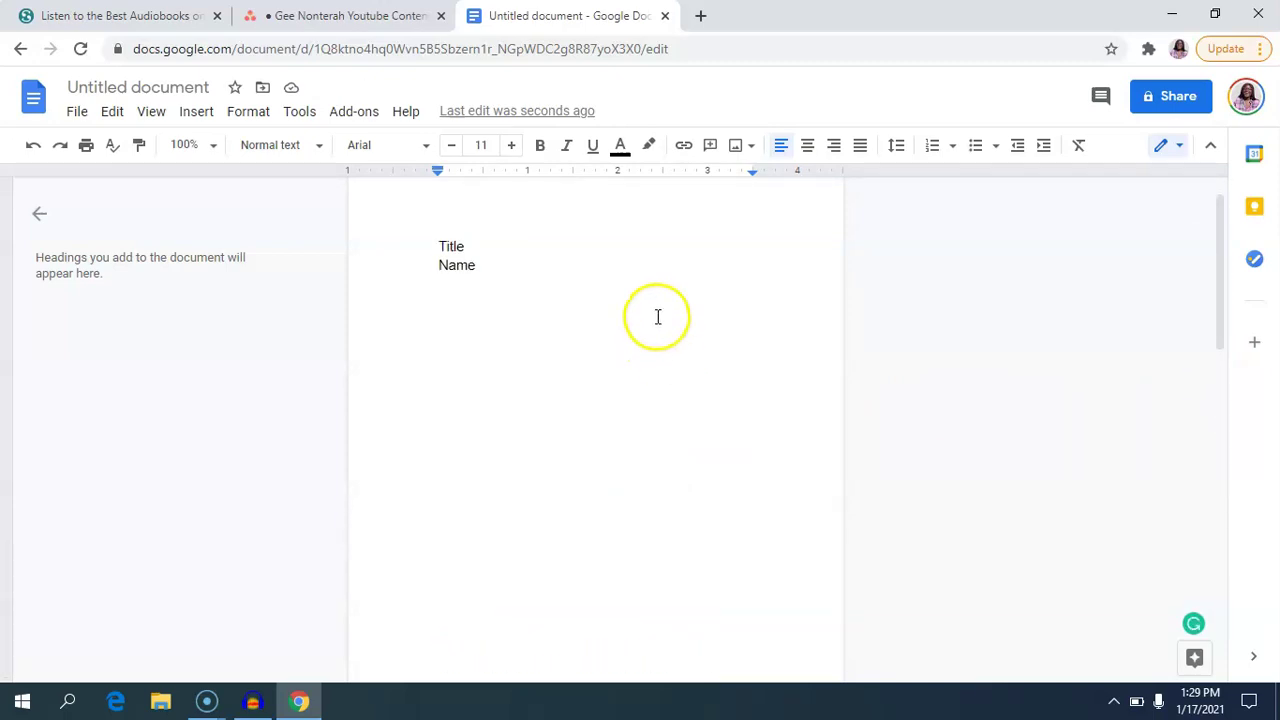
left_click_drag(1220, 263, 1197, 391)
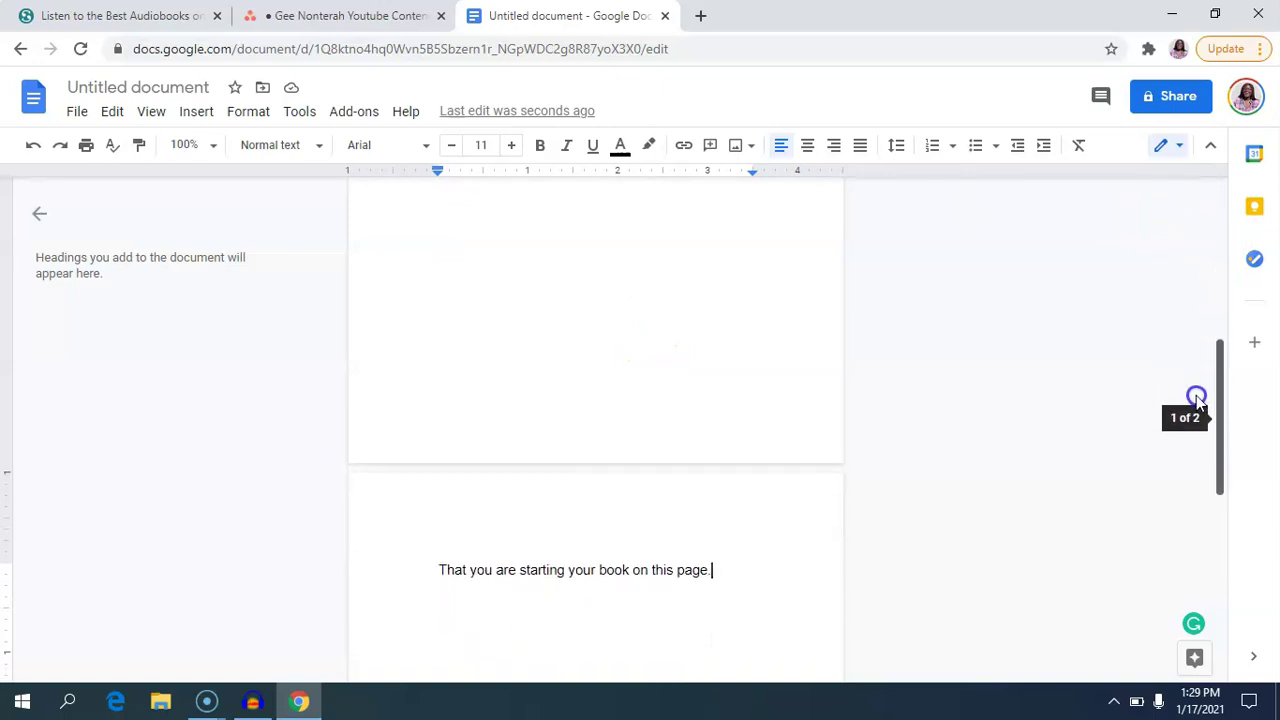
left_click(677, 301)
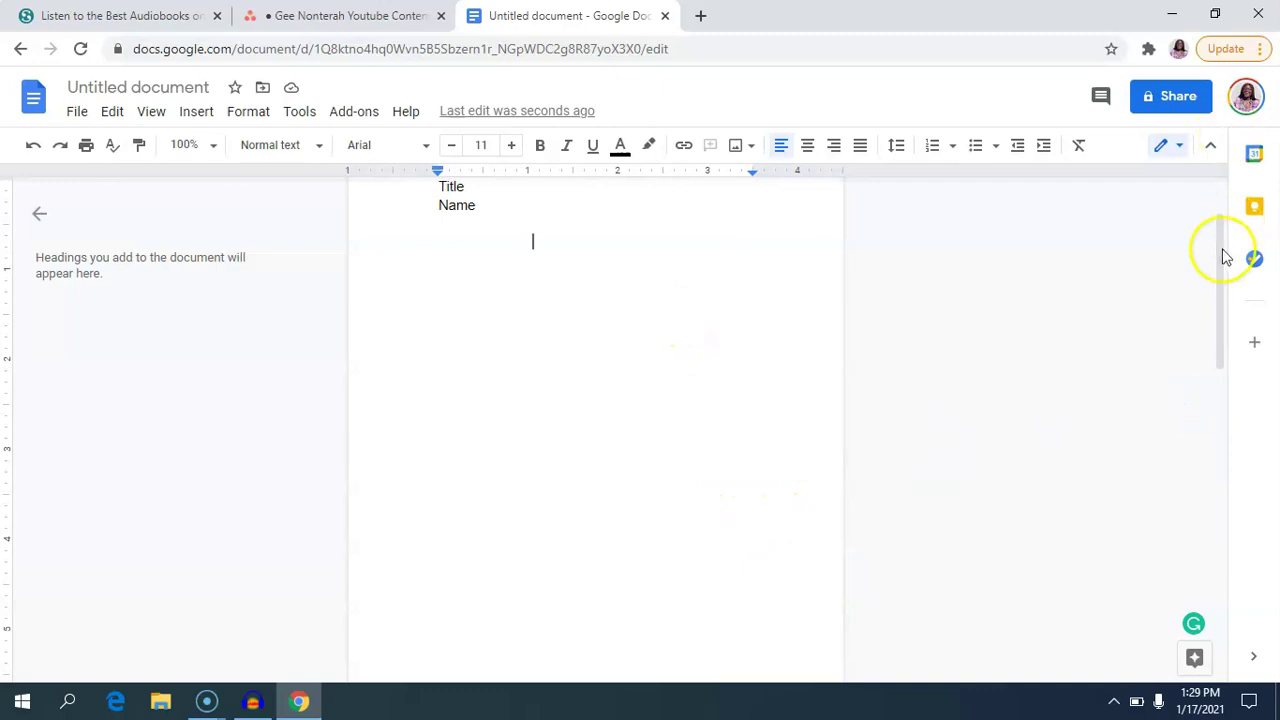
left_click_drag(1220, 266, 1208, 440)
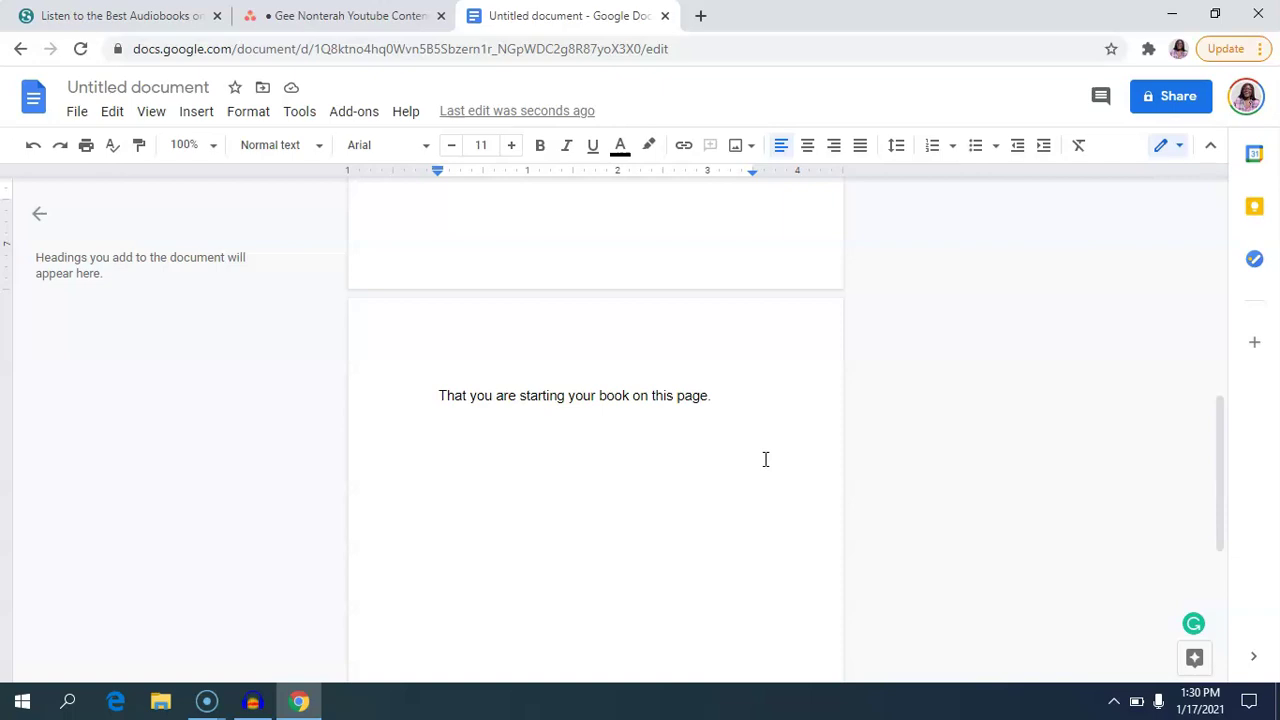
Replace the page-two sentence with the text 'Chapter 1'.
left_click(756, 385)
key("BackSpace")
key("BackSpace")
key("BackSpace")
key("BackSpace")
key("BackSpace")
key("BackSpace")
key("BackSpace")
key("BackSpace")
key("BackSpace")
key("BackSpace")
key("BackSpace")
key("BackSpace")
key("BackSpace")
key("BackSpace")
key("BackSpace")
key("BackSpace")
key("BackSpace")
key("BackSpace")
key("BackSpace")
key("BackSpace")
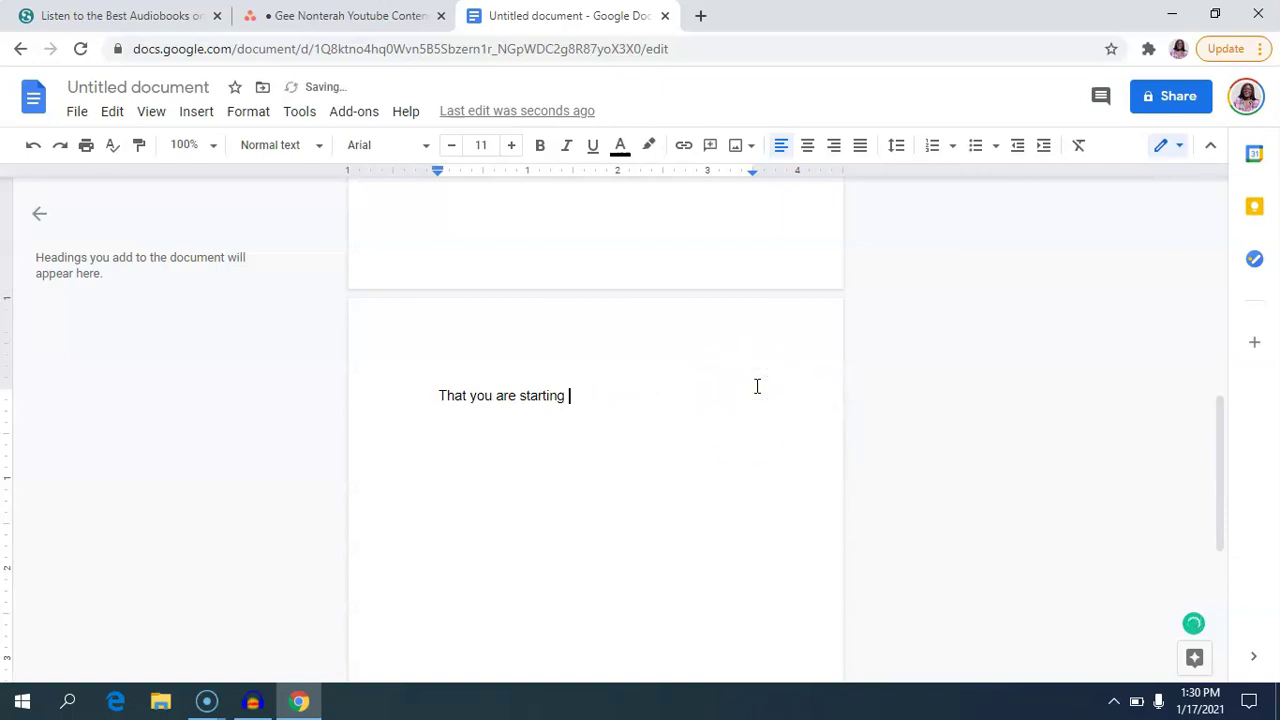
key("BackSpace")
key("BackSpace")
key("BackSpace")
key("BackSpace")
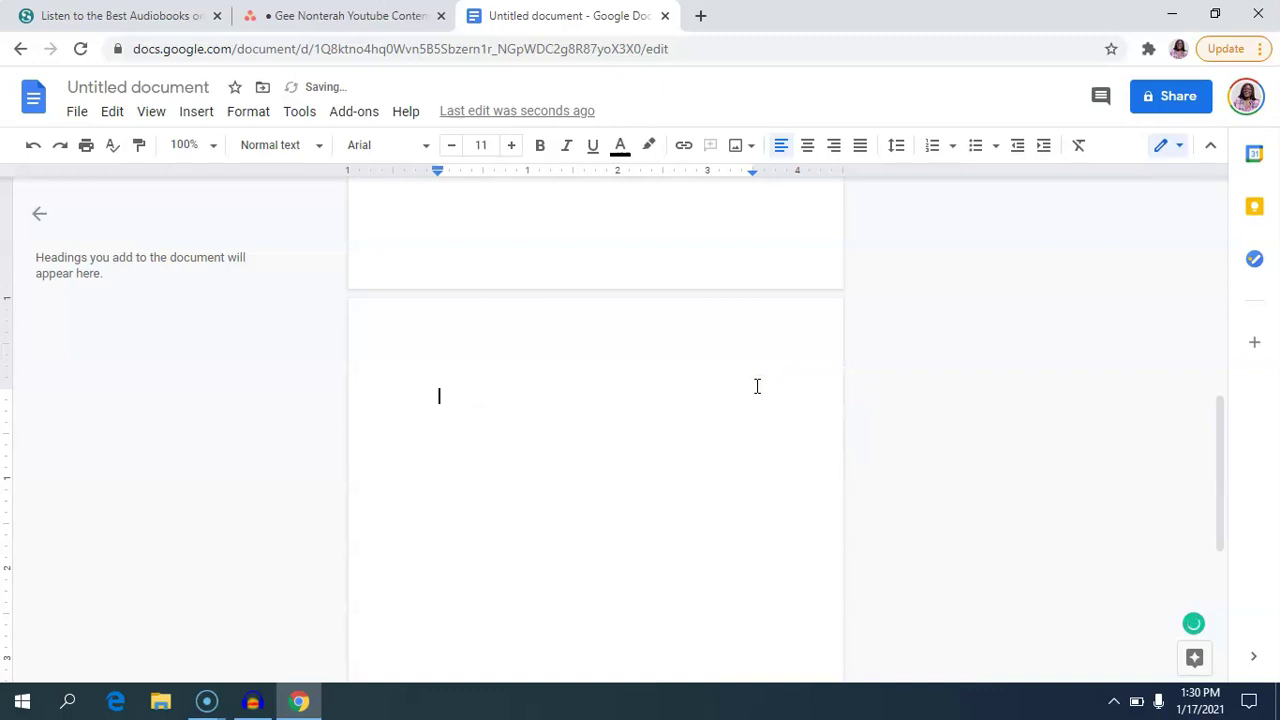
type("Chapter 1")
Style 'Chapter 1' as Heading 2 and add an empty line below it.
left_click_drag(757, 386, 398, 401)
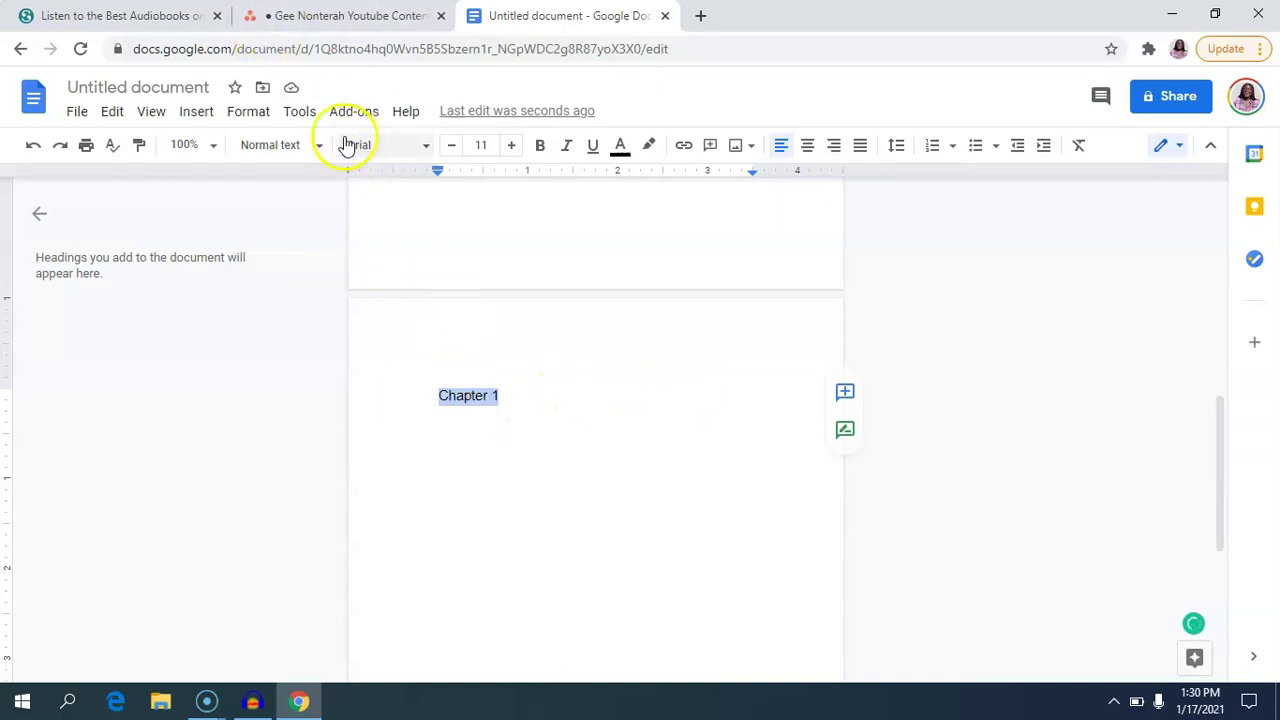
left_click(309, 148)
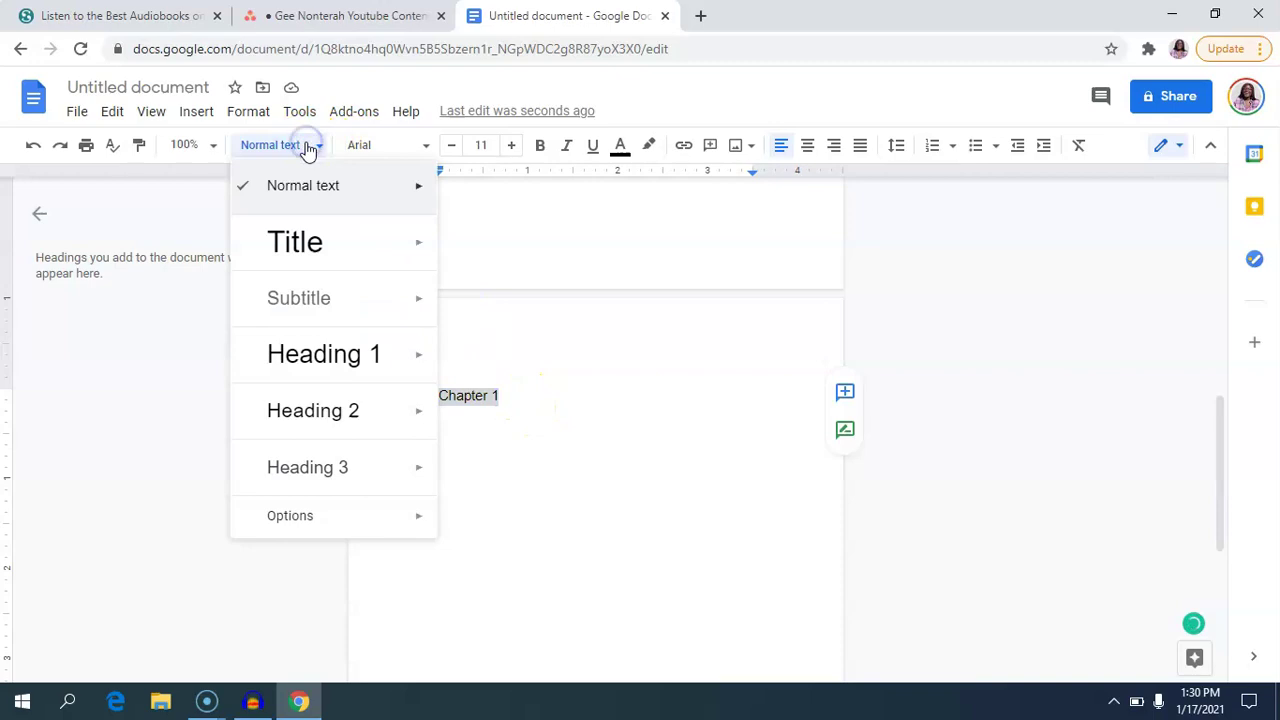
mouse_move(360, 414)
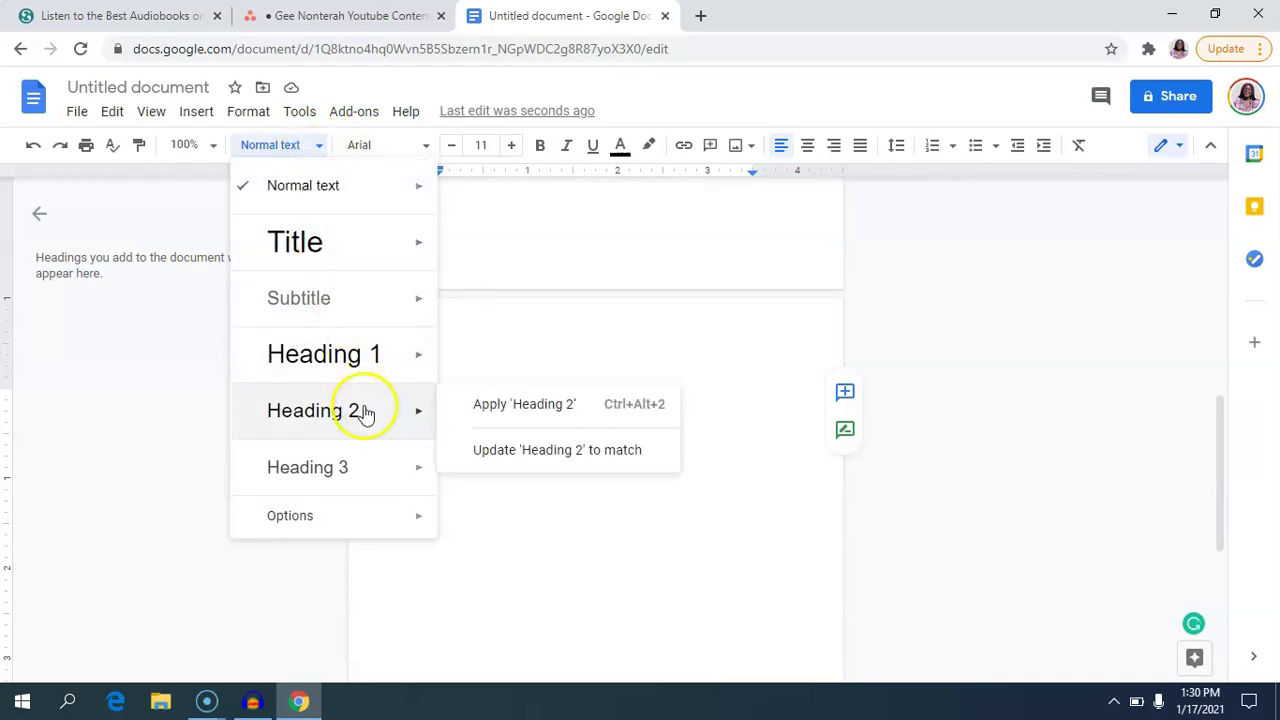
left_click(499, 418)
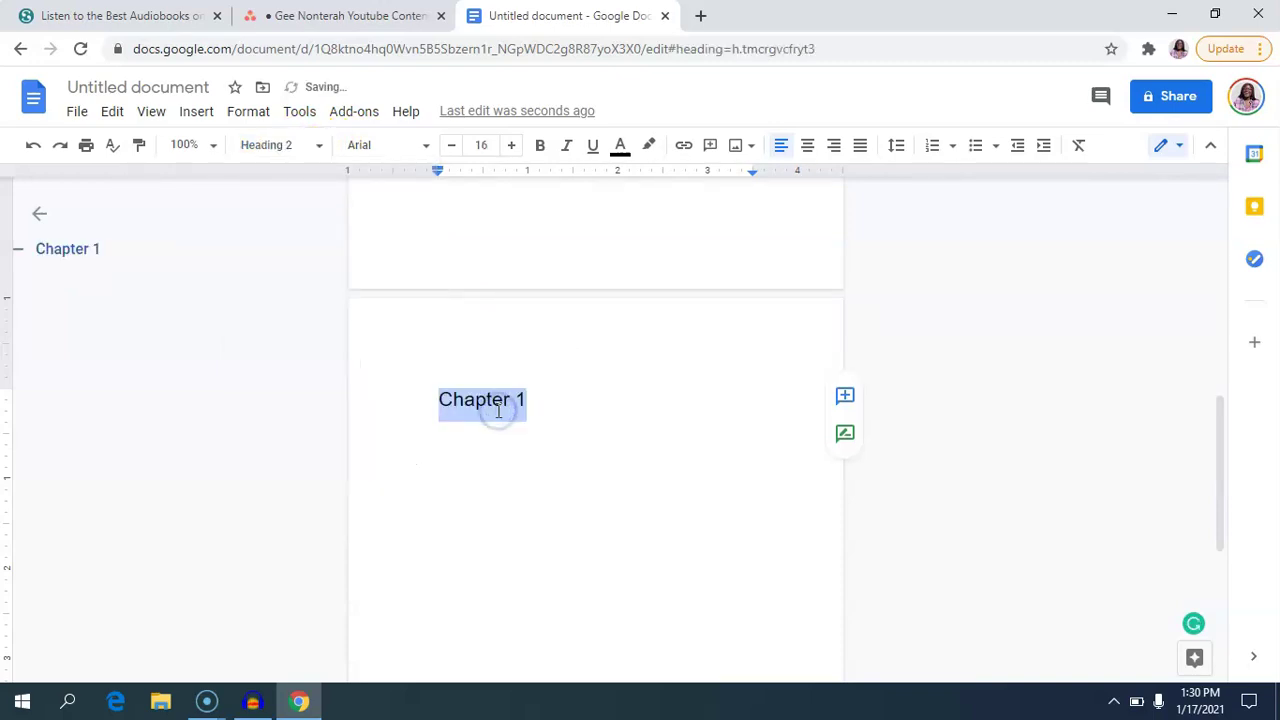
left_click(547, 395)
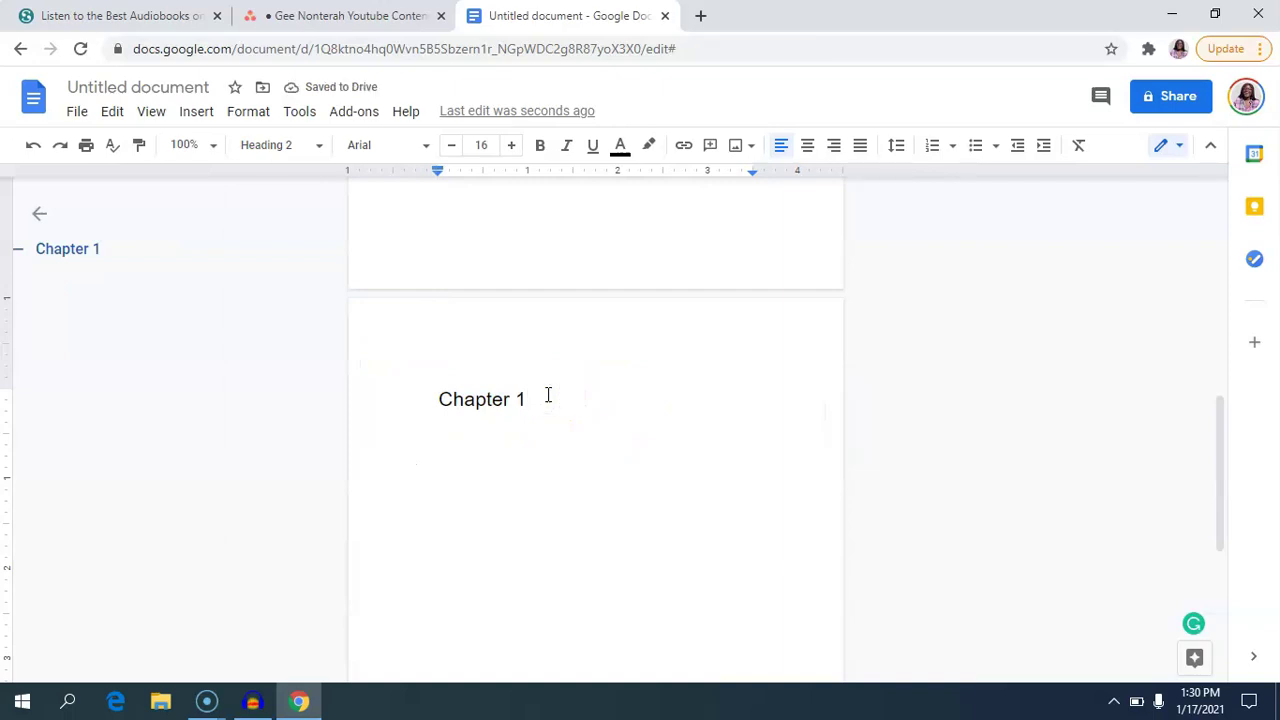
key("Return")
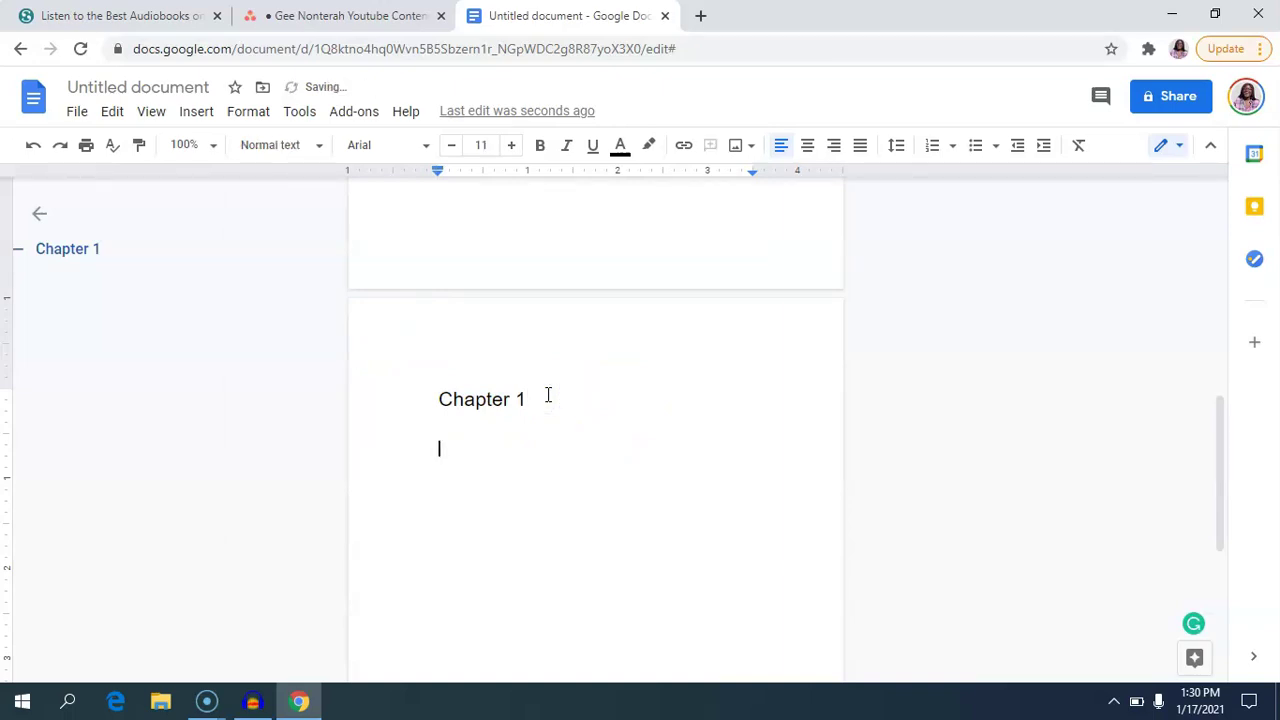
Insert a page break after Chapter 1.
left_click(200, 112)
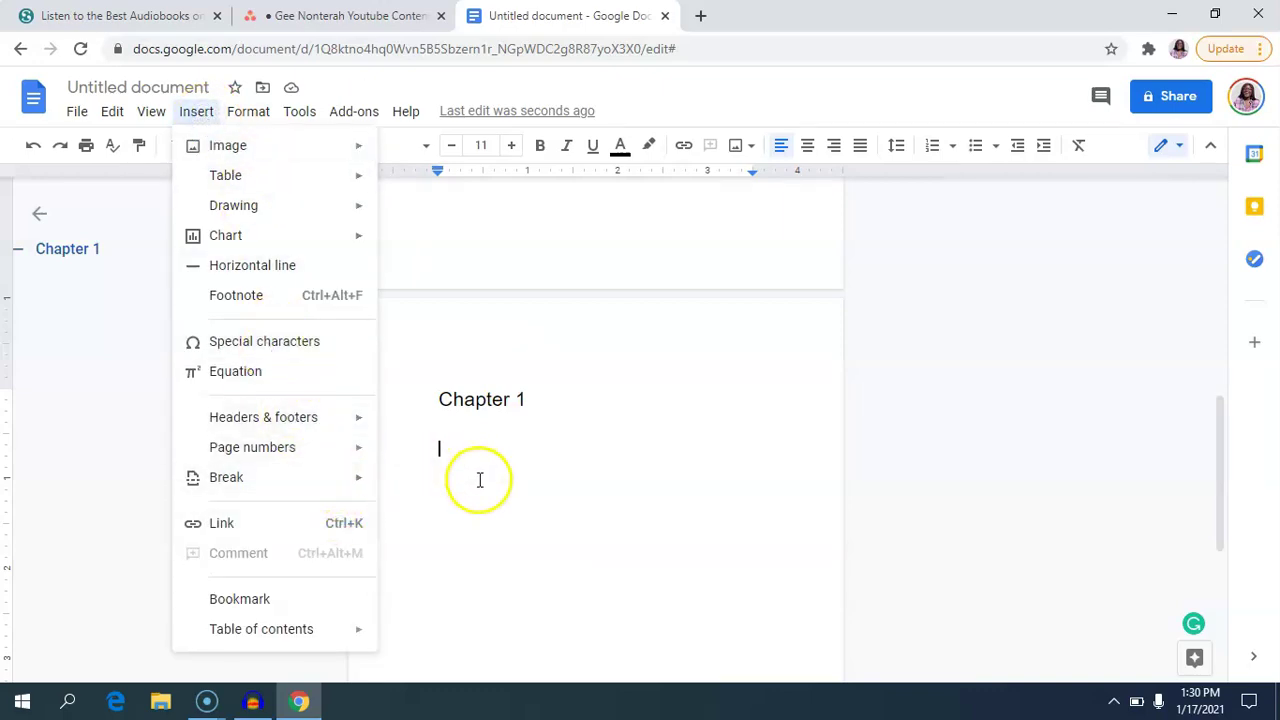
mouse_move(351, 480)
left_click(423, 484)
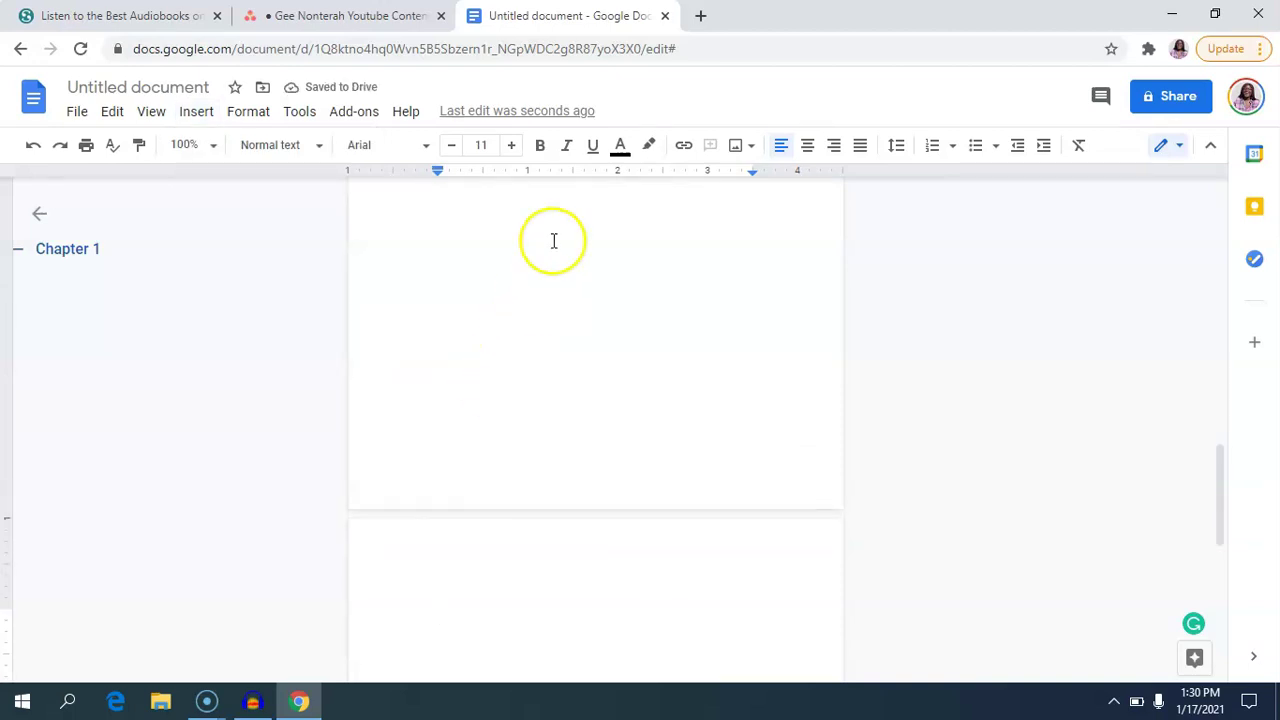
scroll(553, 241, "up", 4)
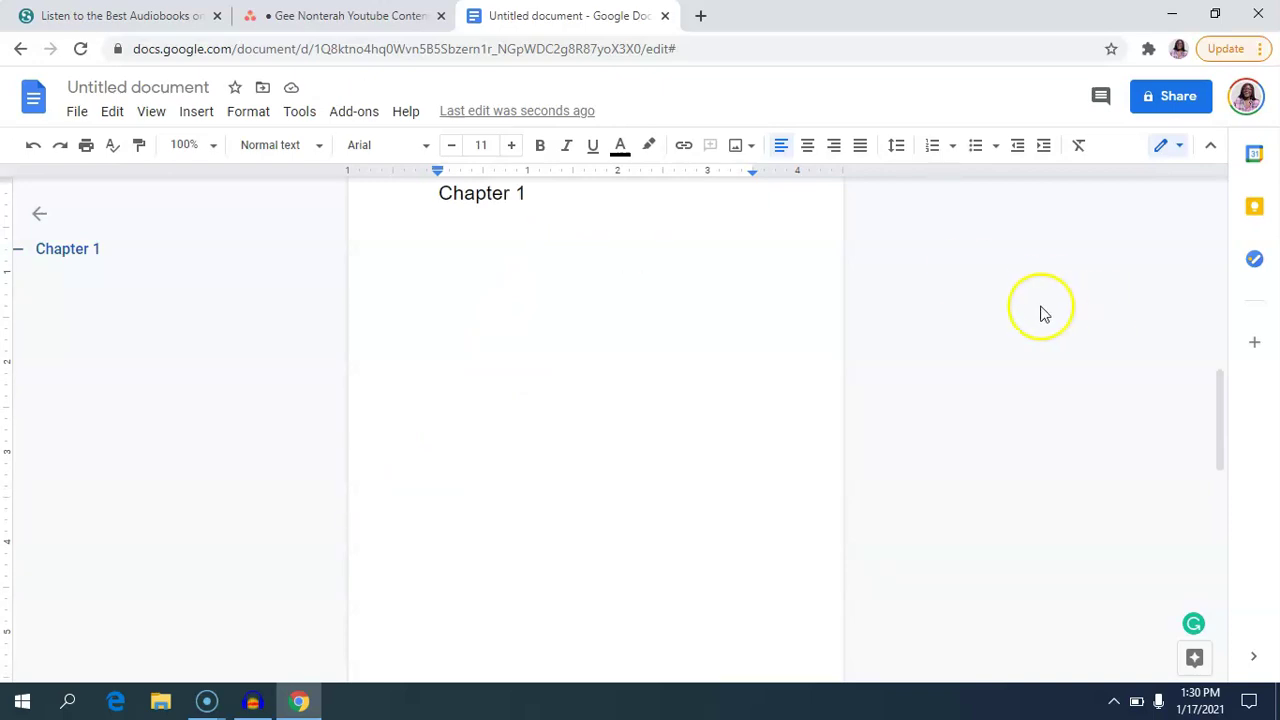
left_click_drag(1223, 409, 1212, 530)
Type 'Chapter 2' at the top of the new page and style it Heading 2.
left_click(577, 468)
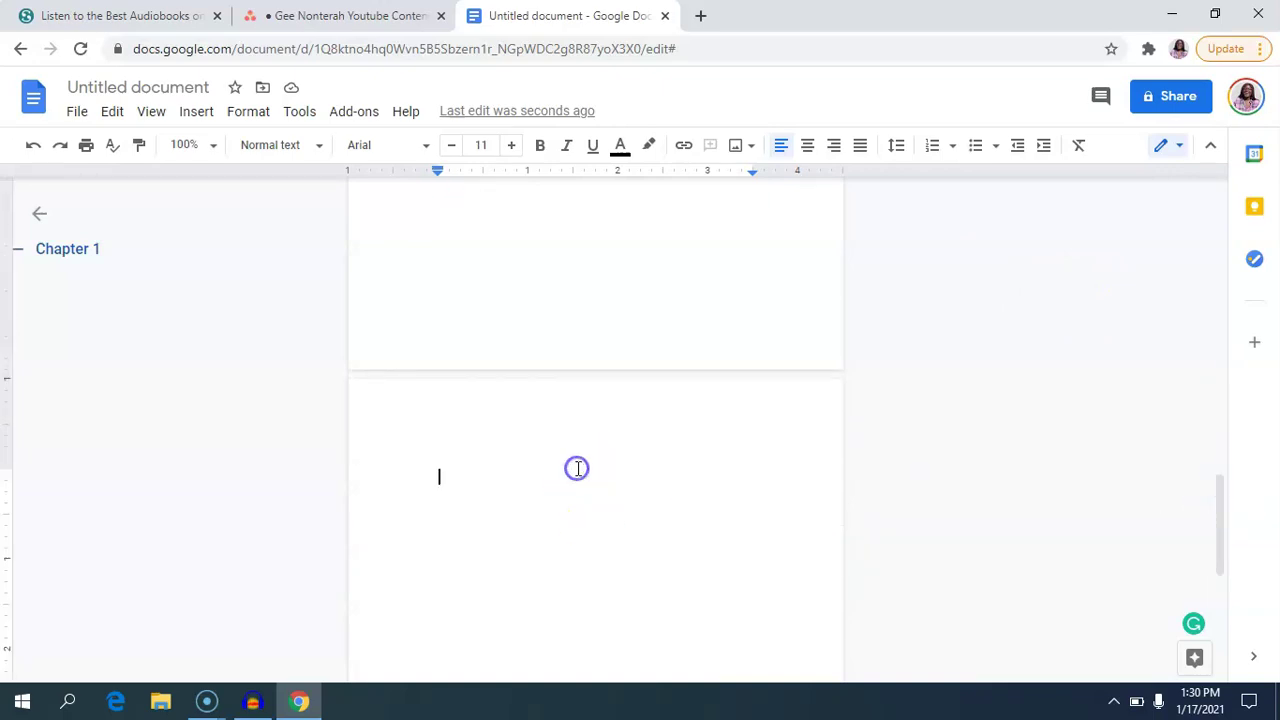
type("Chapter 2")
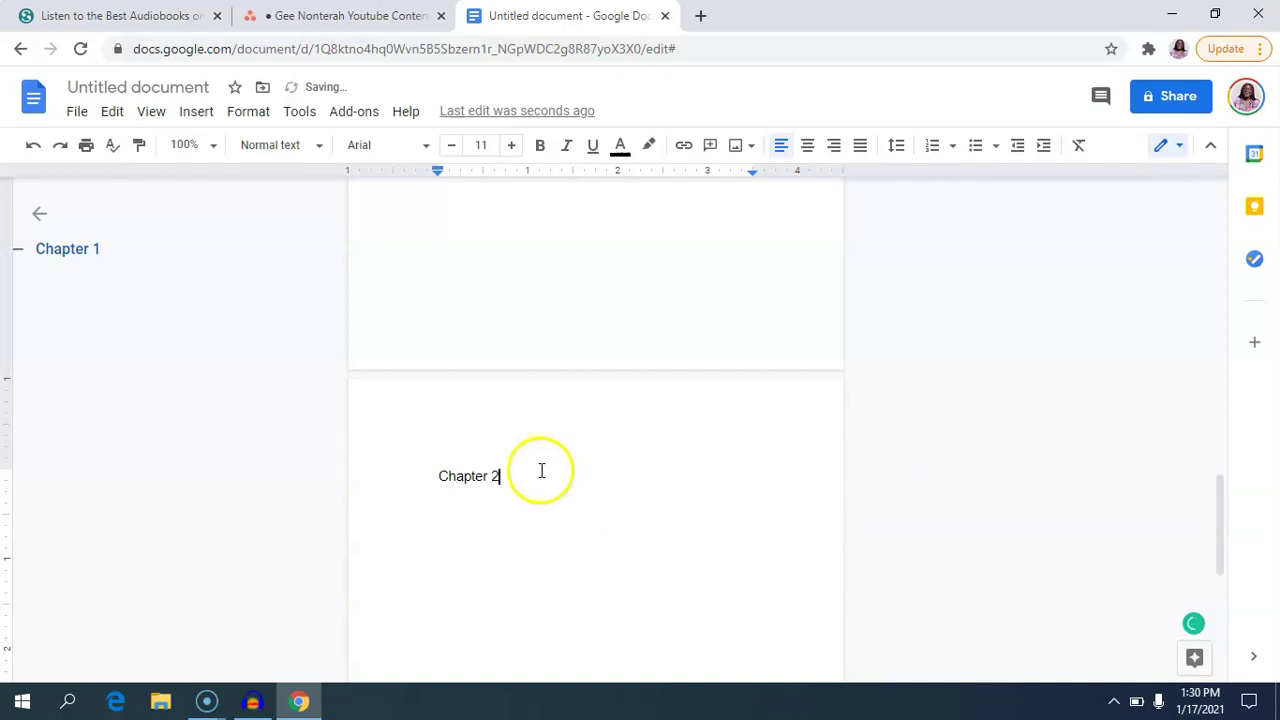
left_click_drag(540, 471, 430, 476)
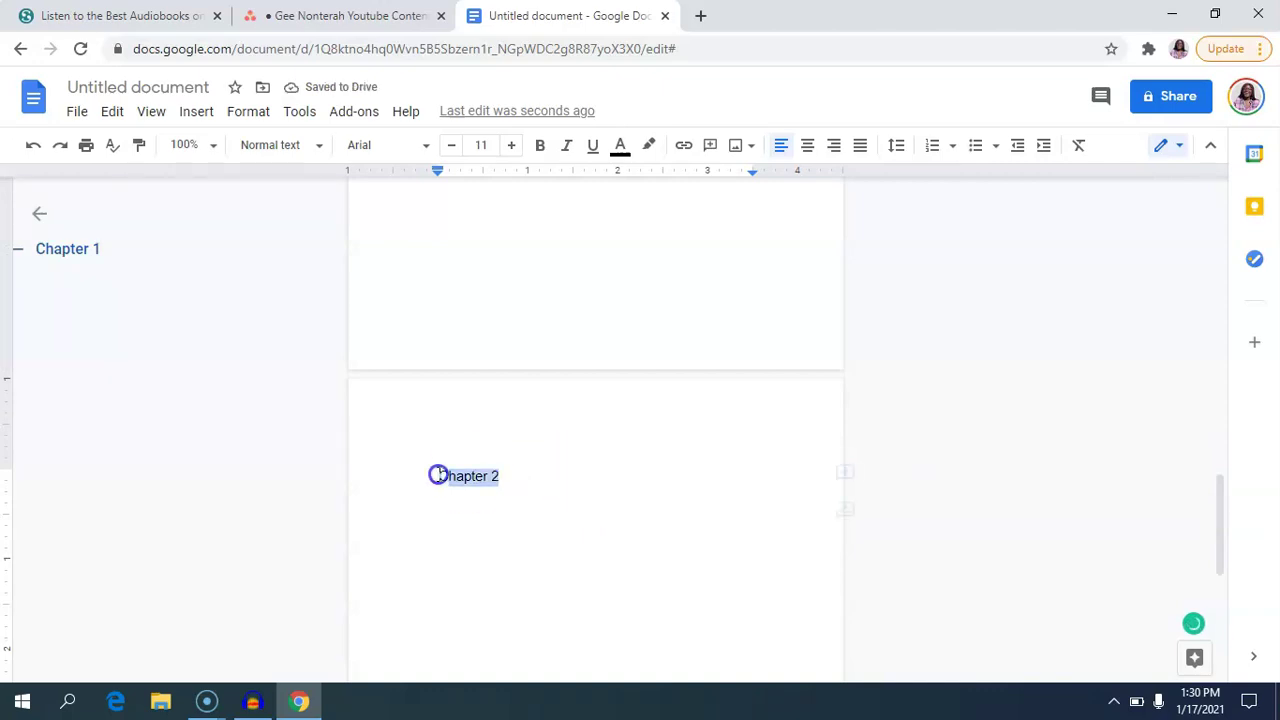
left_click(314, 148)
mouse_move(345, 405)
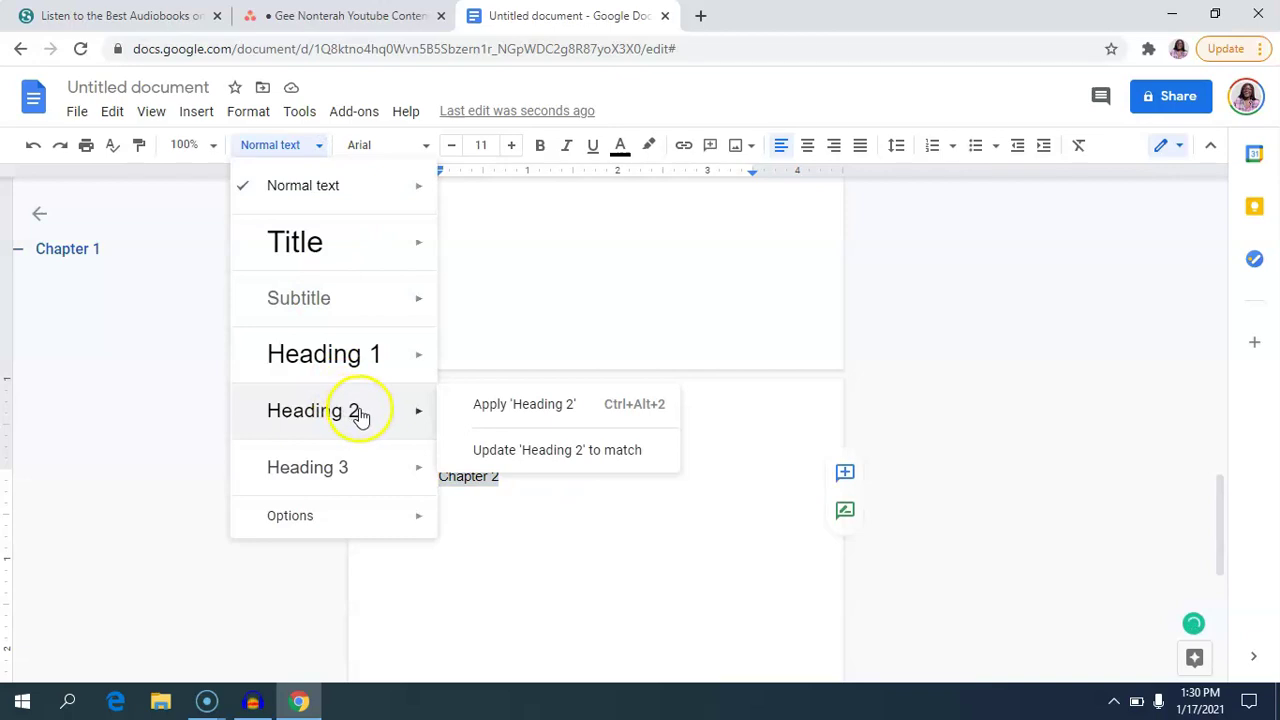
left_click(509, 415)
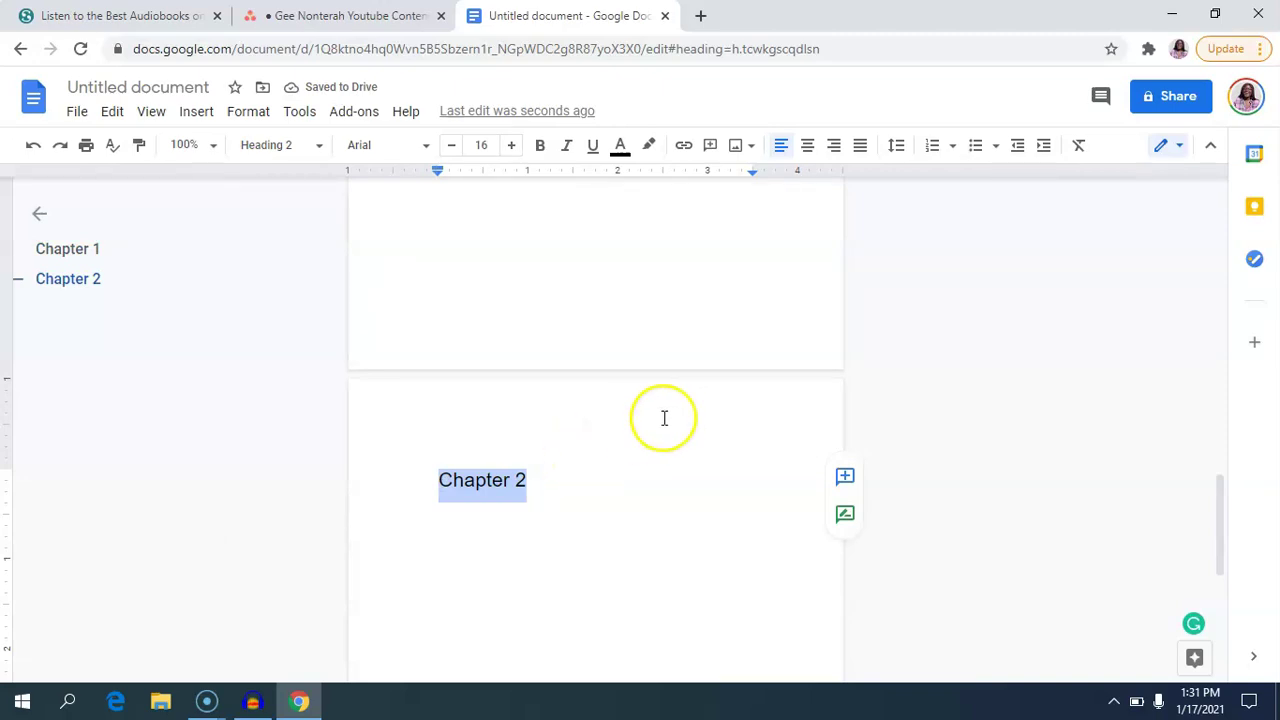
Jump to the Chapter 1 heading from the outline and place the caret at its end.
left_click_drag(1217, 514, 1210, 378)
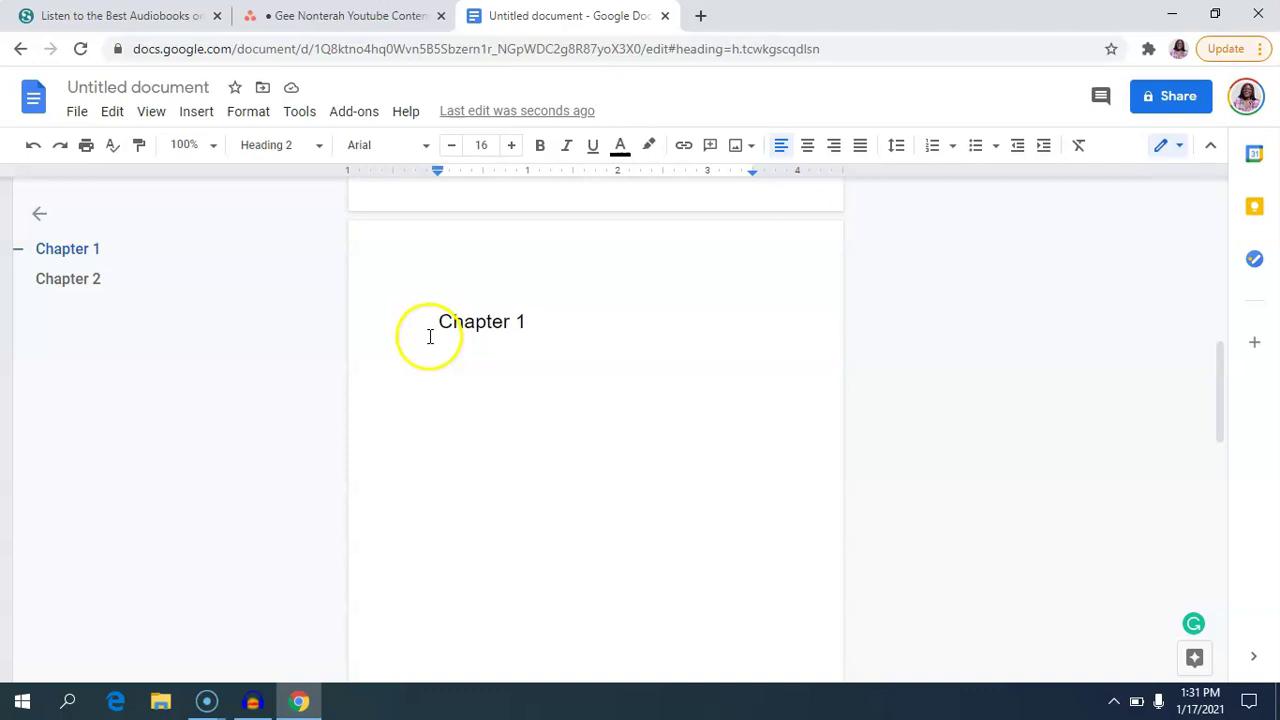
left_click(86, 259)
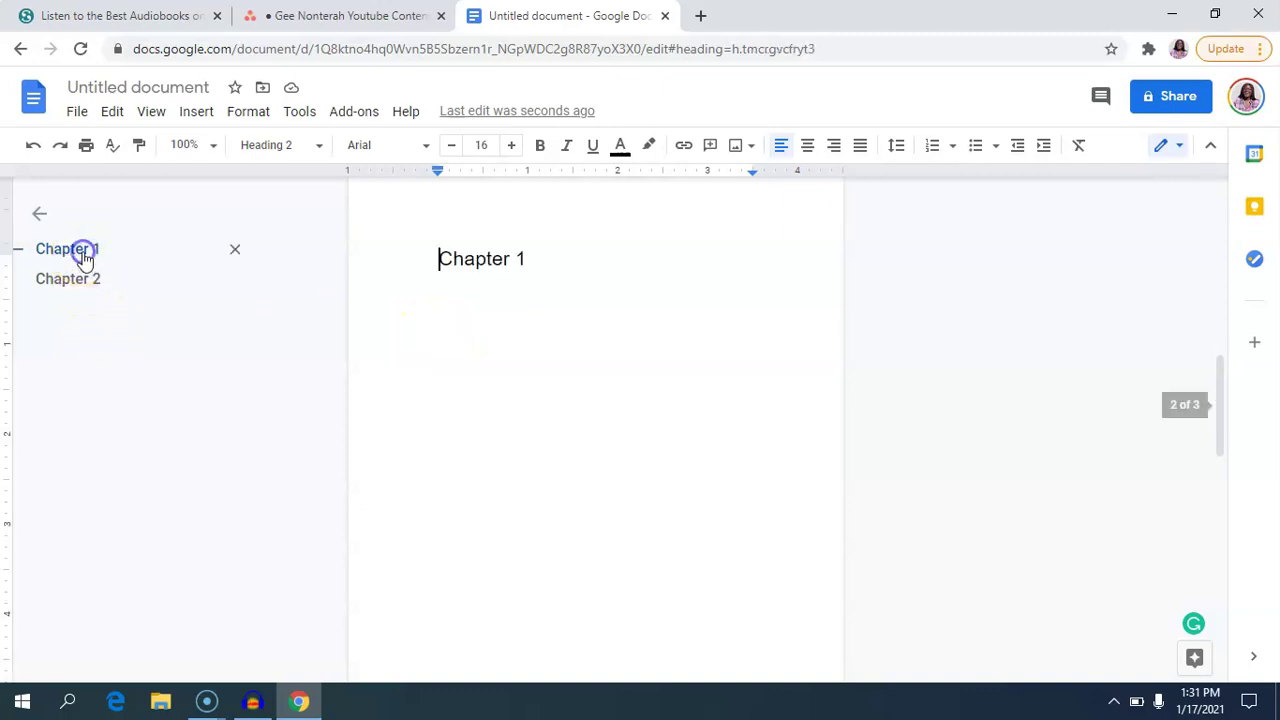
left_click(597, 246)
Add 'Subheading 1' below Chapter 1 styled Heading 3, then move to the line beneath.
key("Return")
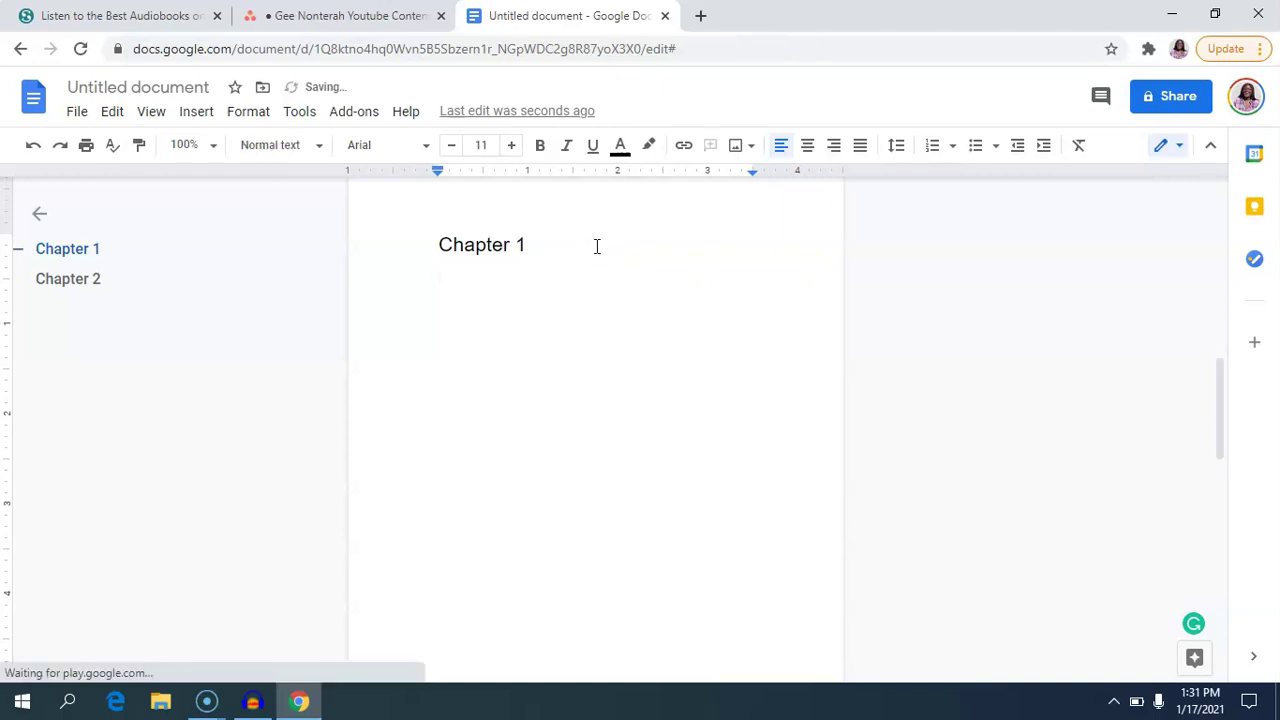
type("Subheading")
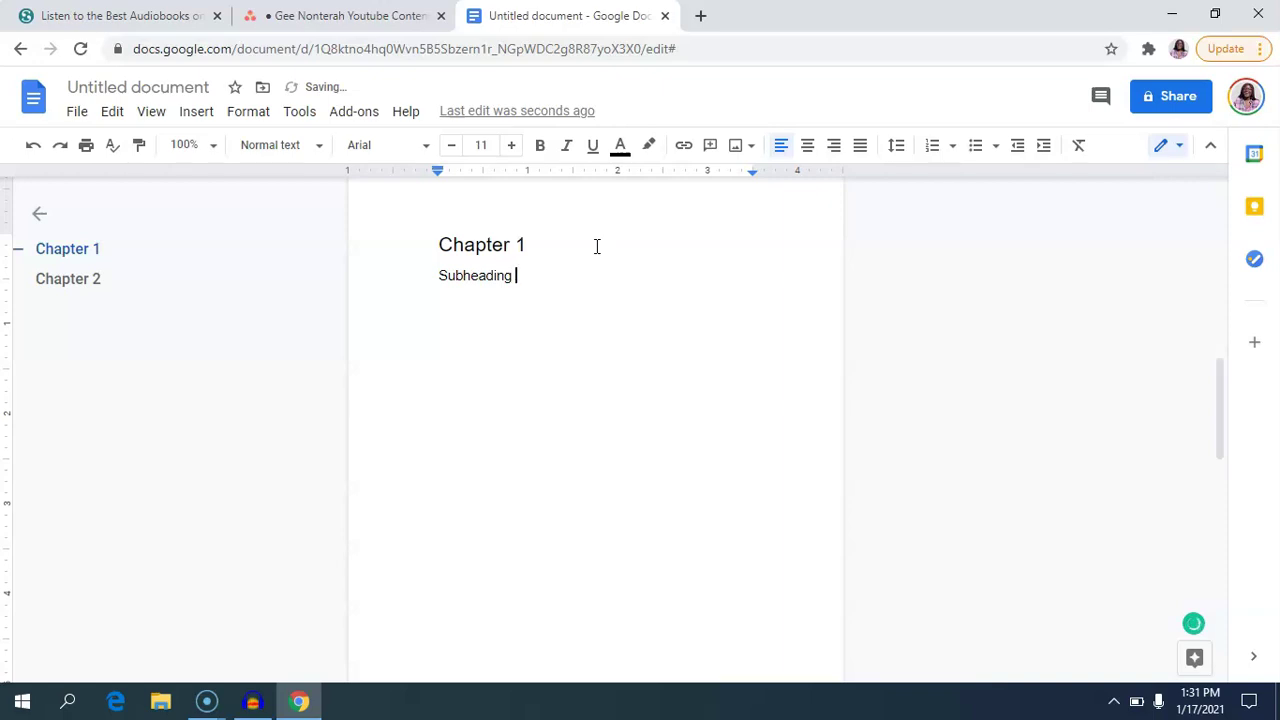
type(" 1")
left_click_drag(560, 280, 423, 285)
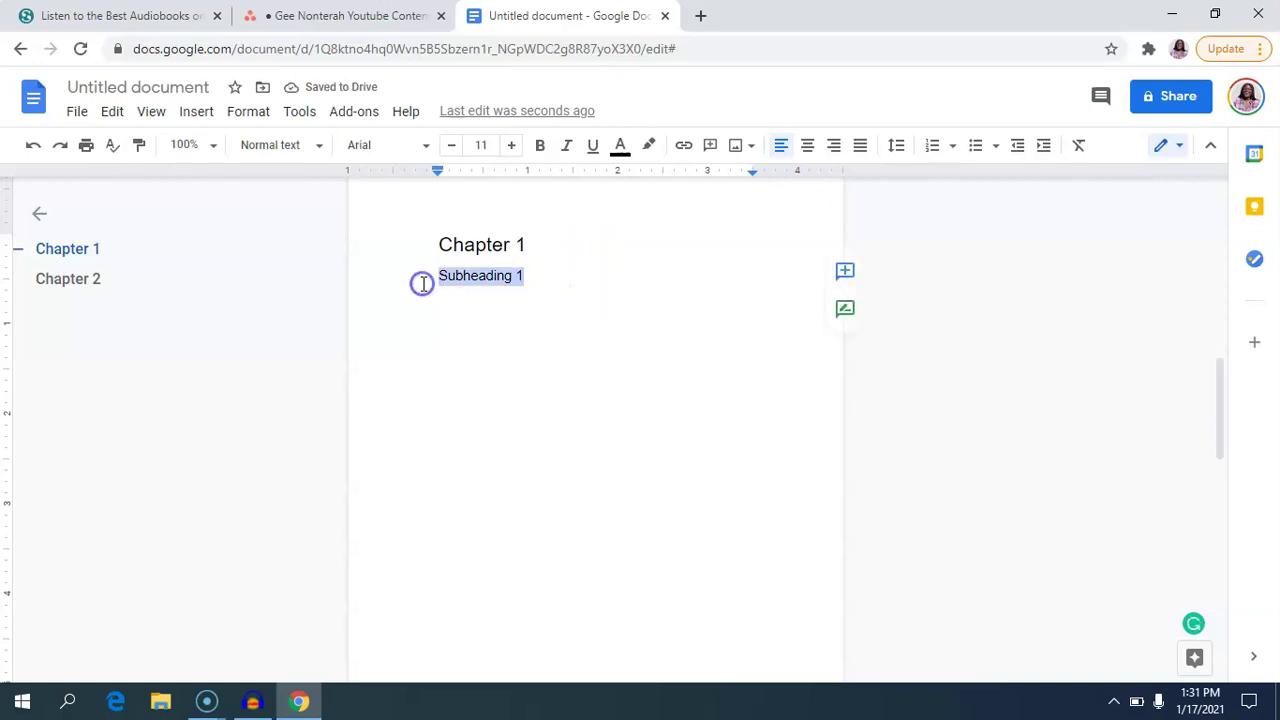
left_click(272, 145)
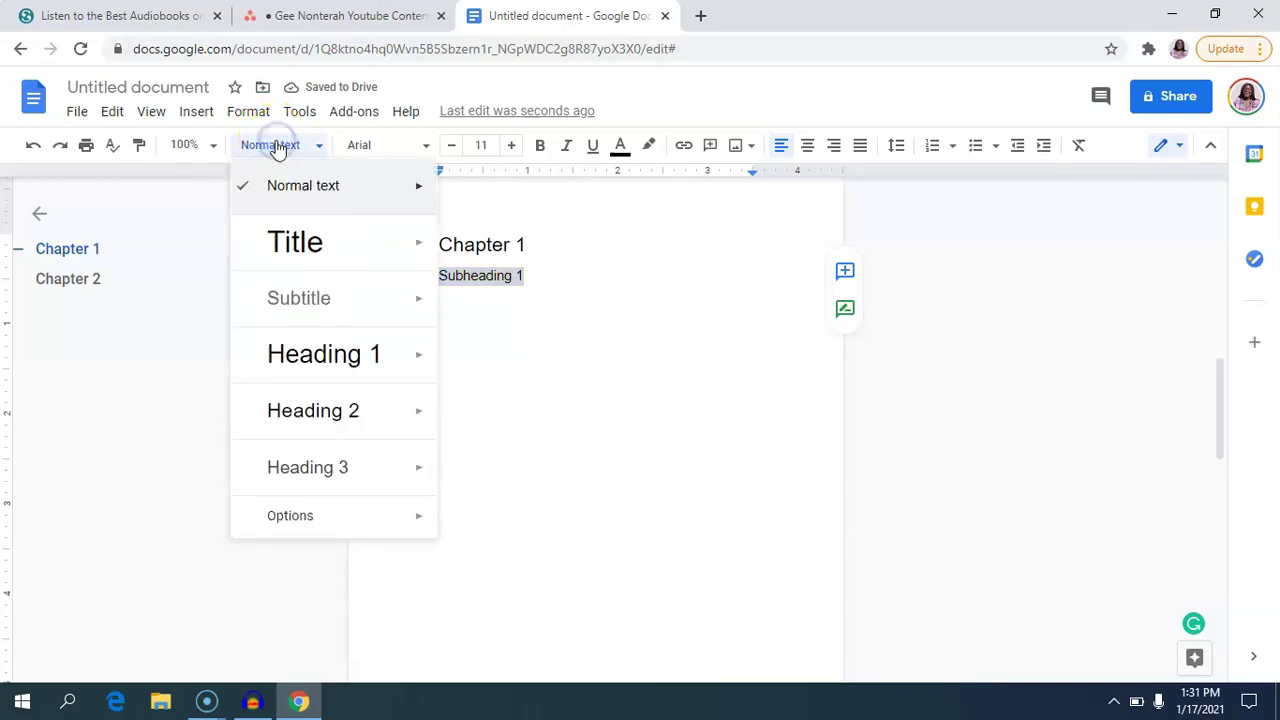
mouse_move(357, 477)
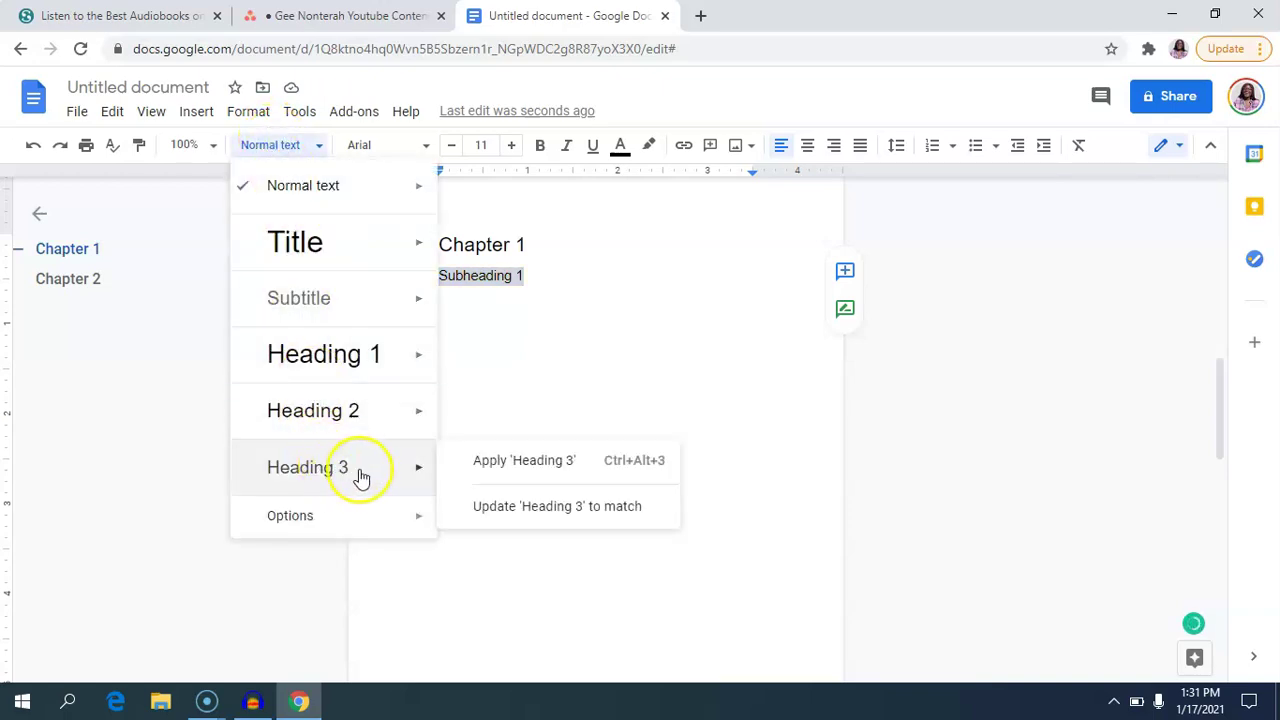
left_click(502, 462)
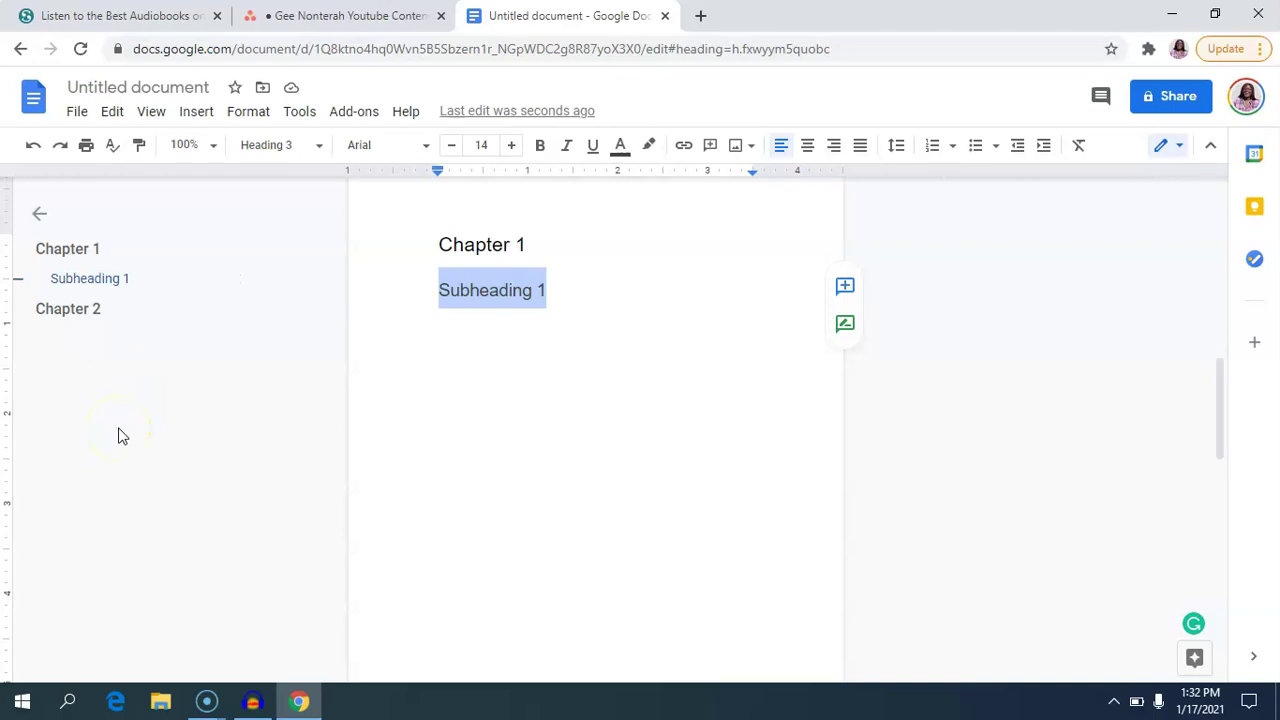
left_click(308, 291)
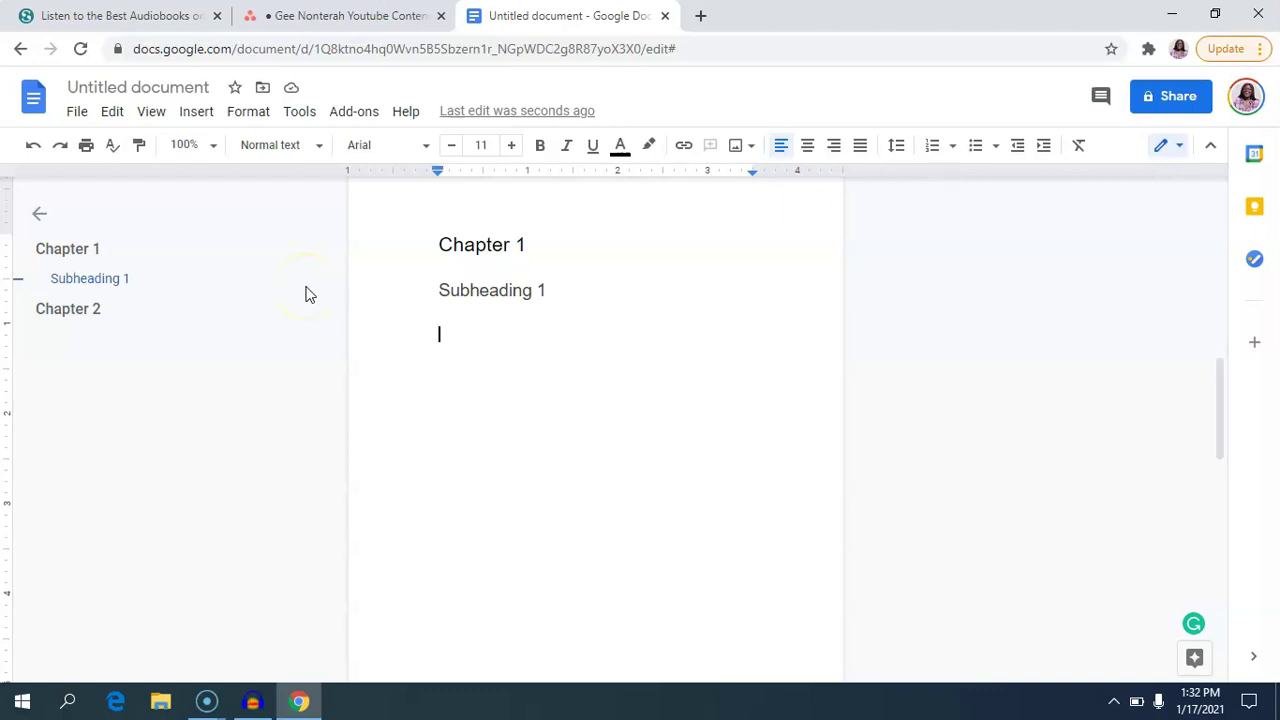
Dictate three paragraphs under Subheading 1 with Tools voice typing, then close the microphone.
left_click(310, 112)
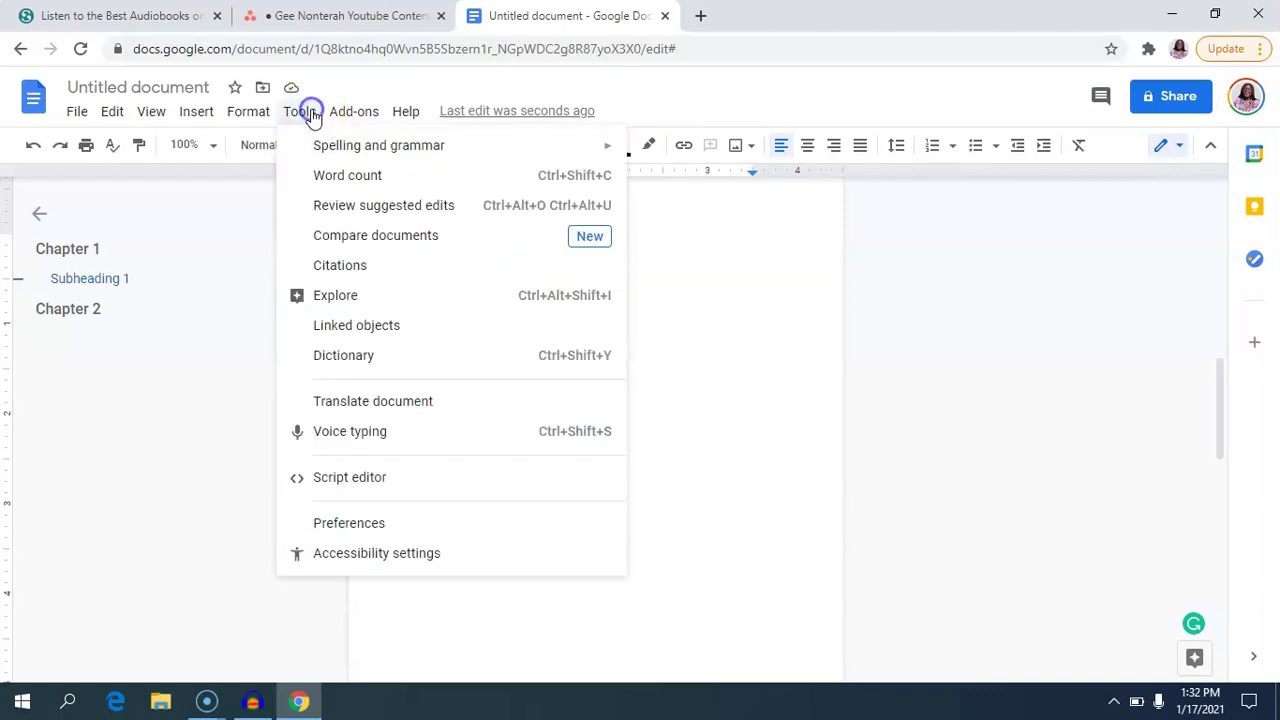
left_click(368, 437)
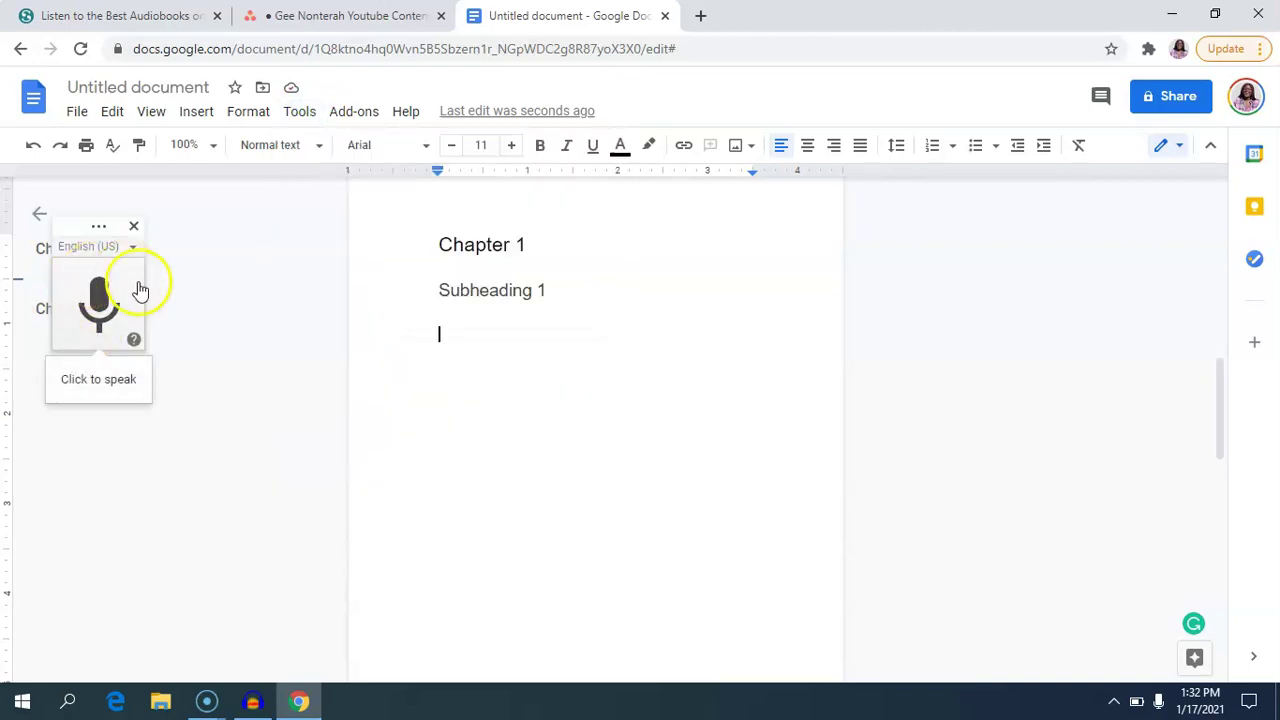
left_click(98, 322)
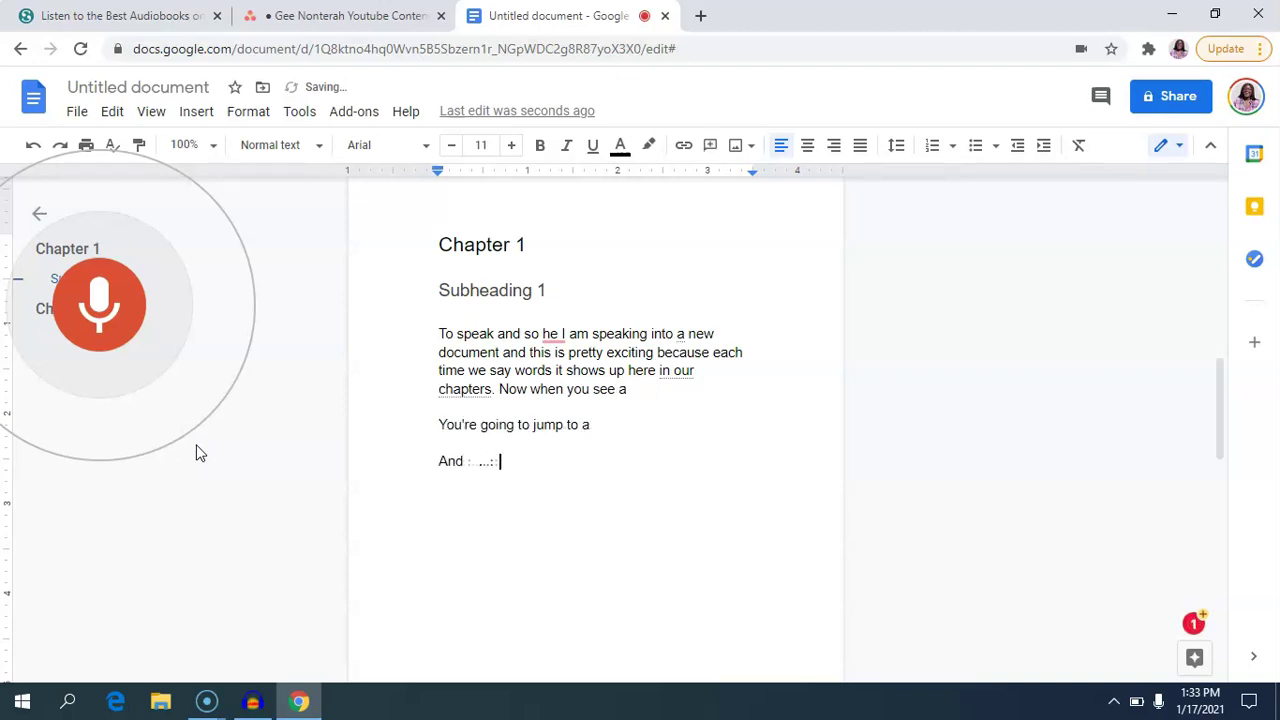
left_click(250, 362)
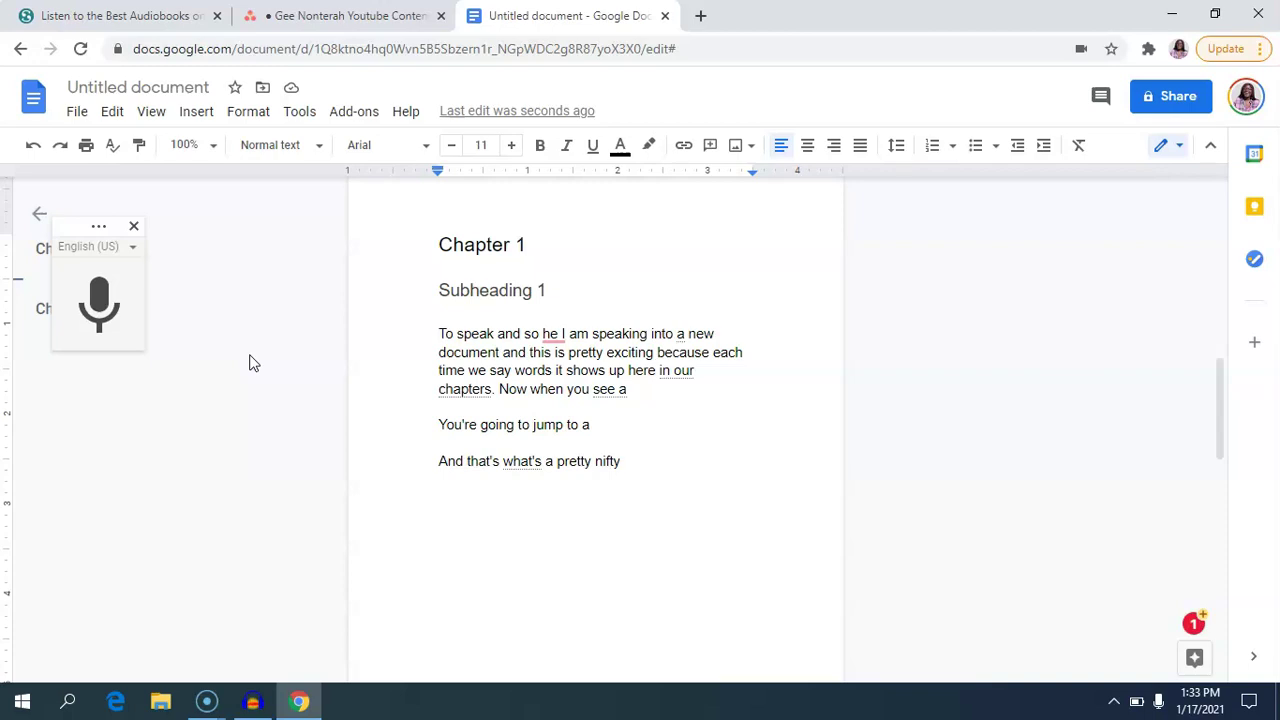
left_click(268, 318)
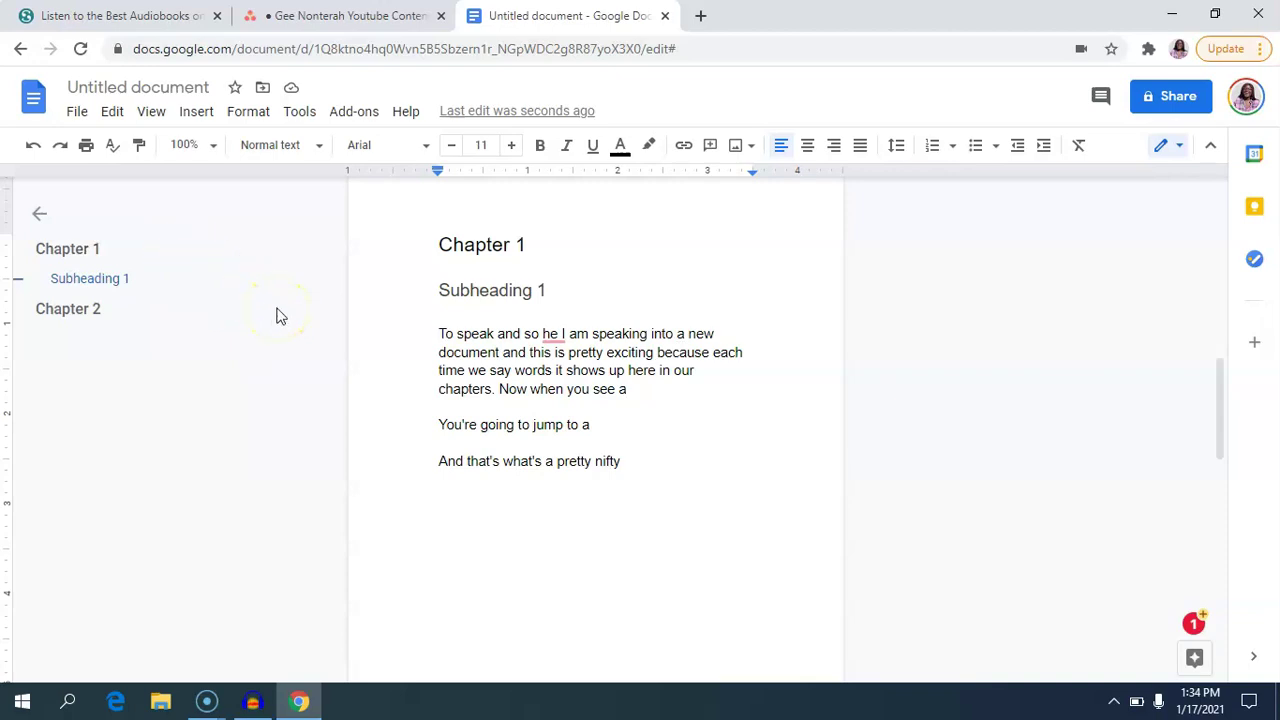
Check the word count (55 words) and enable 'Display word count while typing'.
left_click(314, 113)
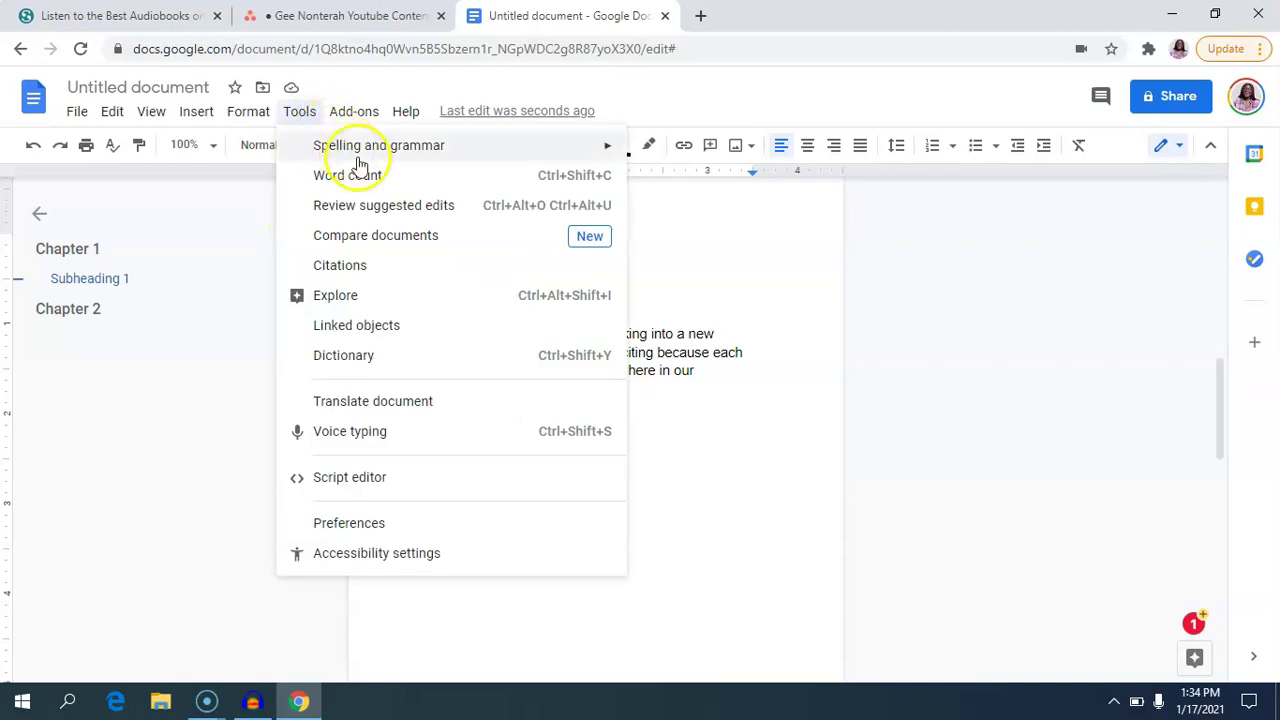
left_click(387, 187)
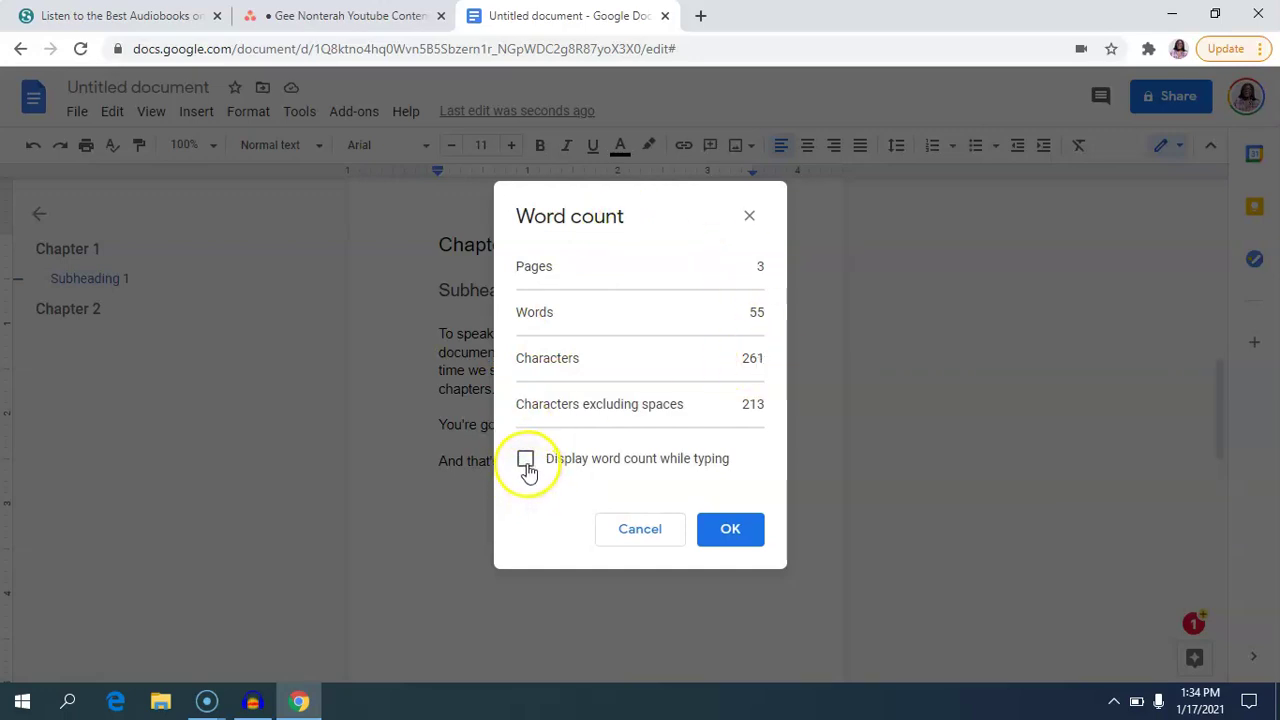
left_click(526, 460)
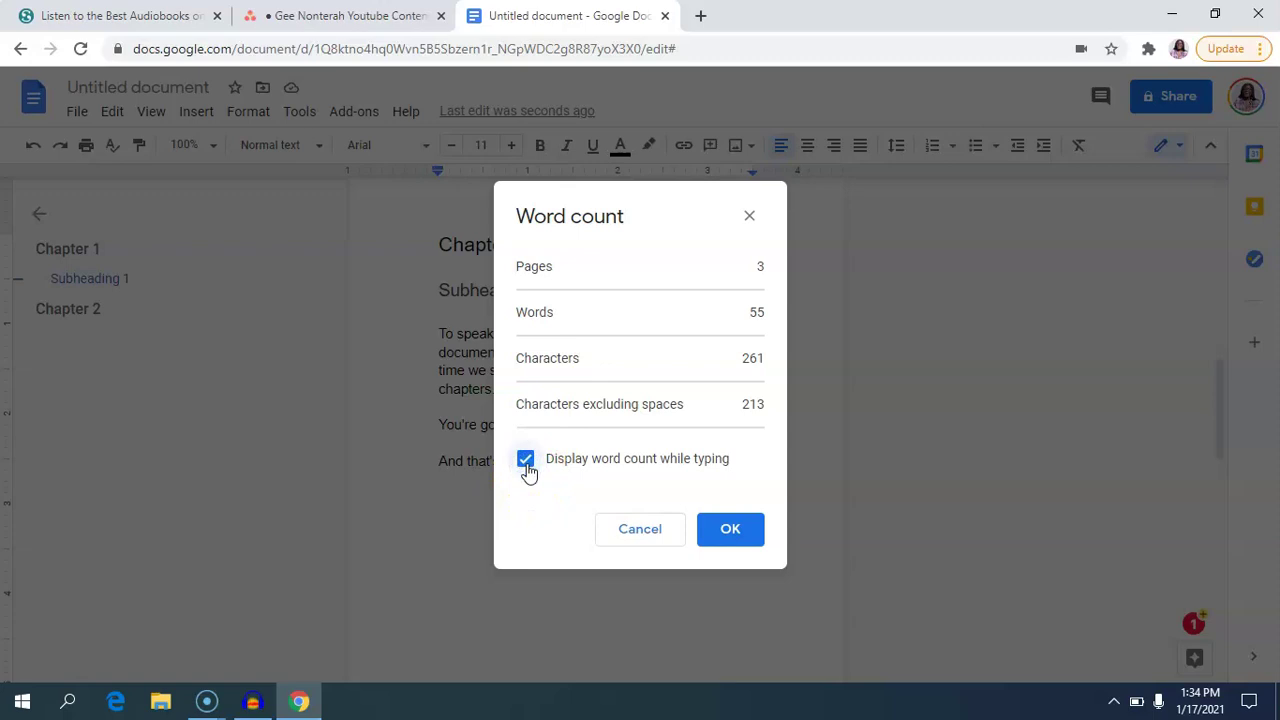
left_click(733, 529)
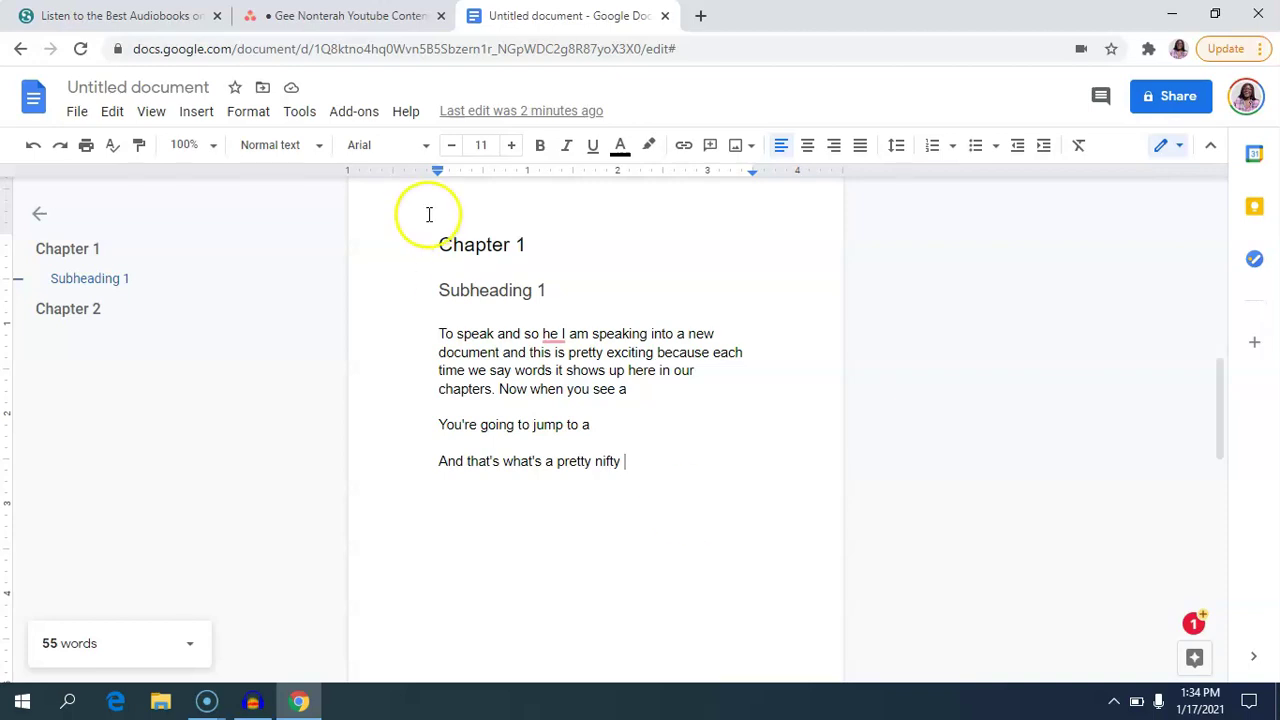
Insert top-right page numbers on all pages and return to the body text.
left_click(201, 114)
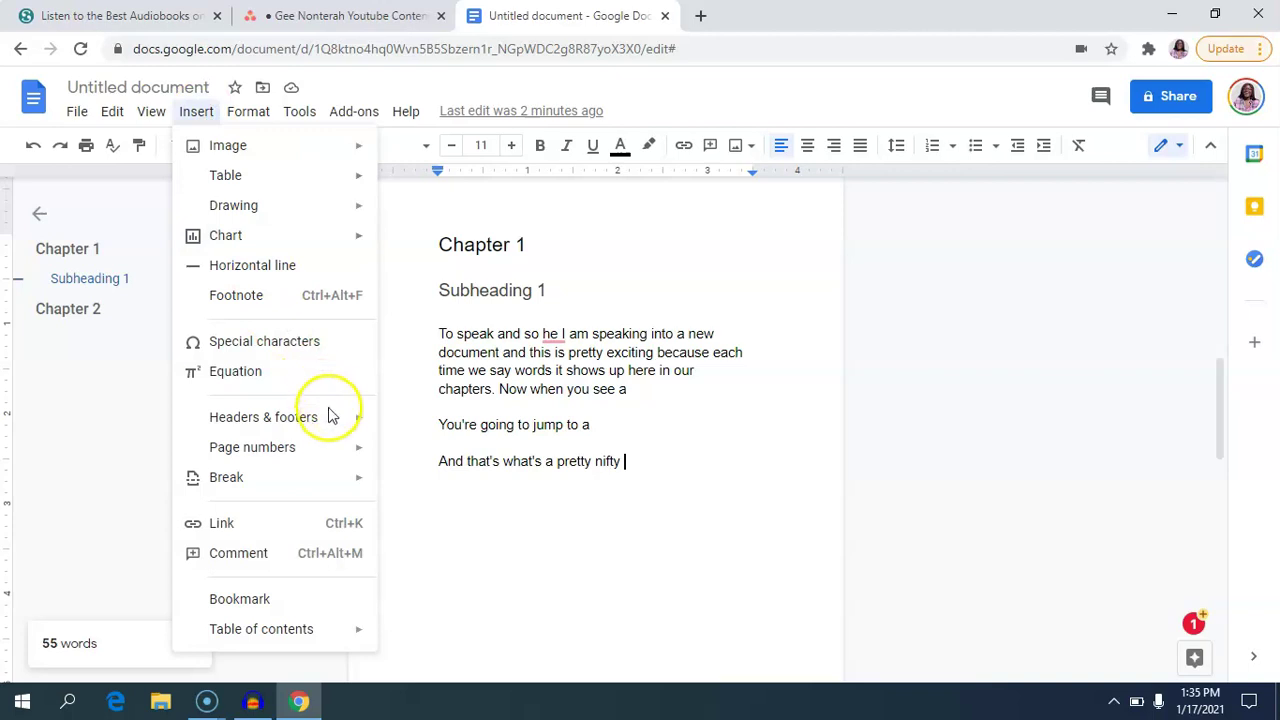
mouse_move(338, 452)
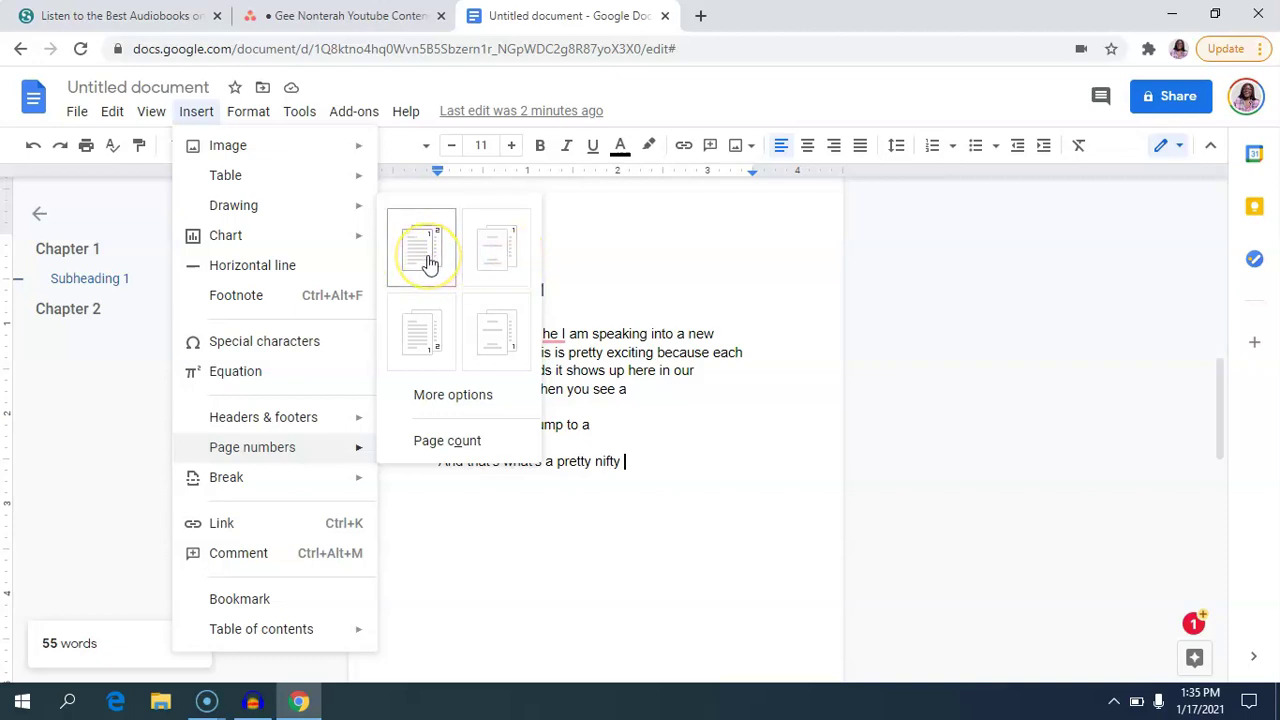
left_click(519, 256)
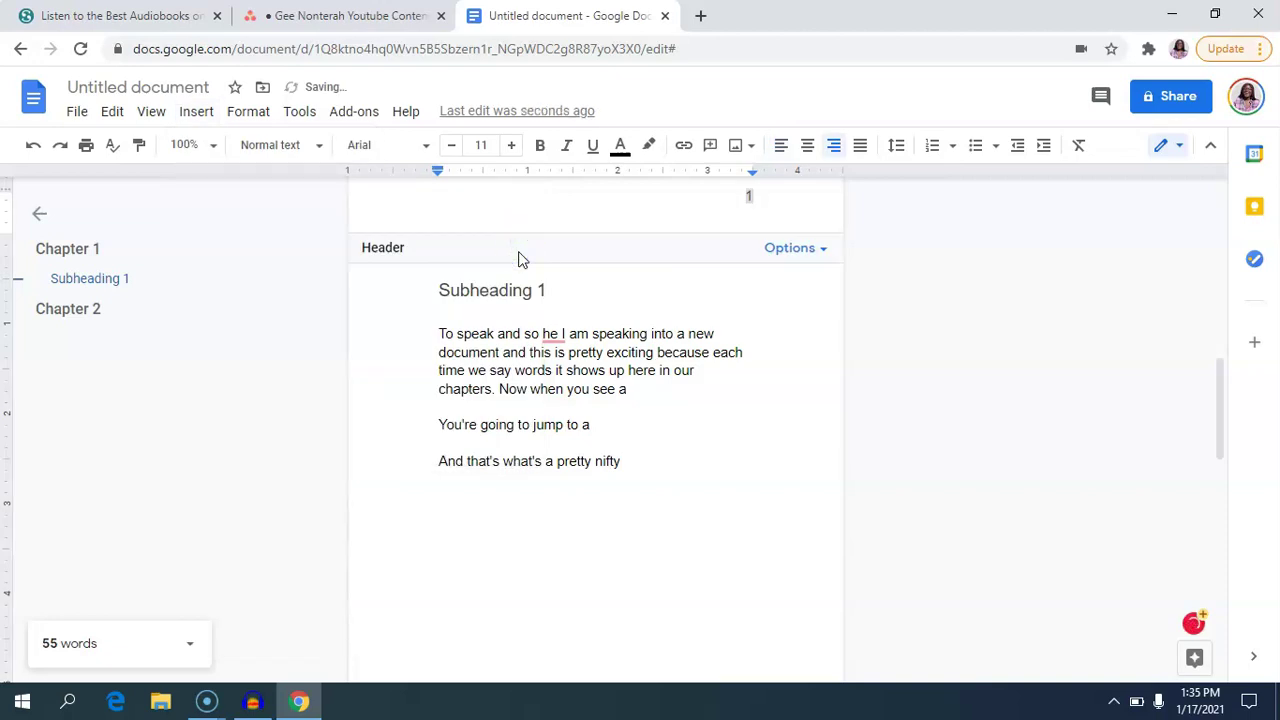
key("Escape")
left_click_drag(1214, 374, 1206, 421)
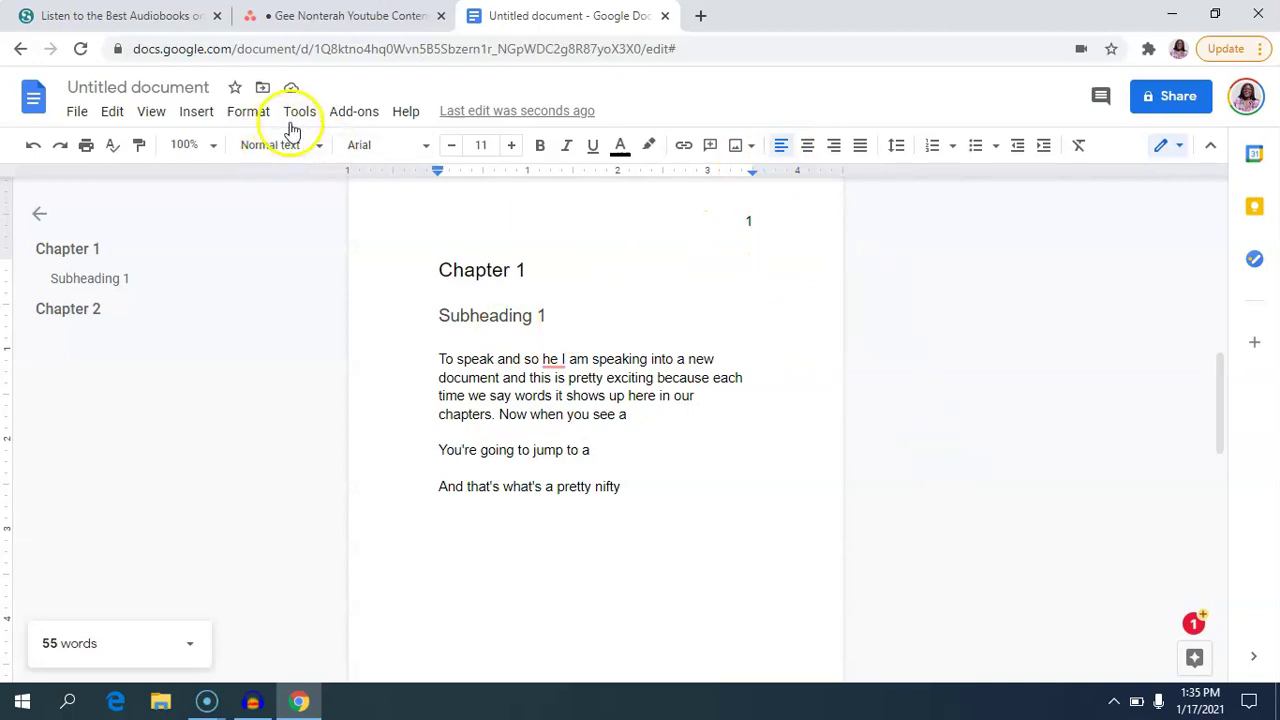
left_click(200, 112)
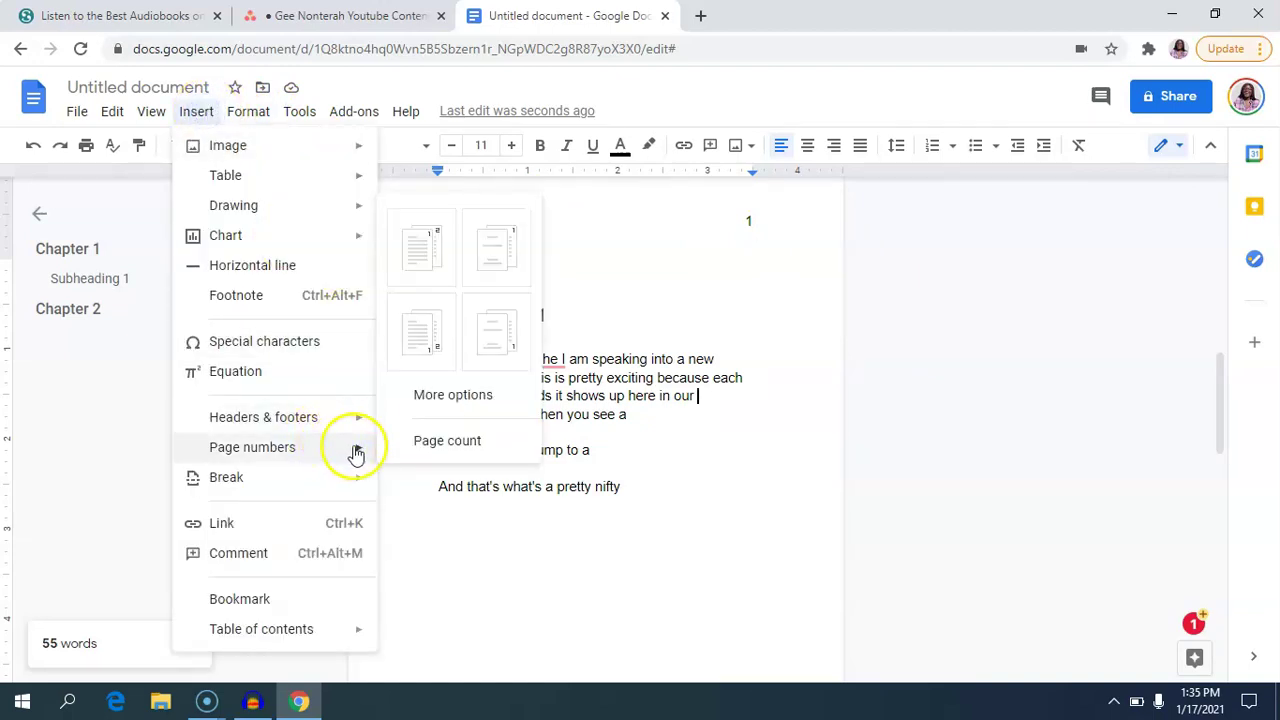
left_click(466, 396)
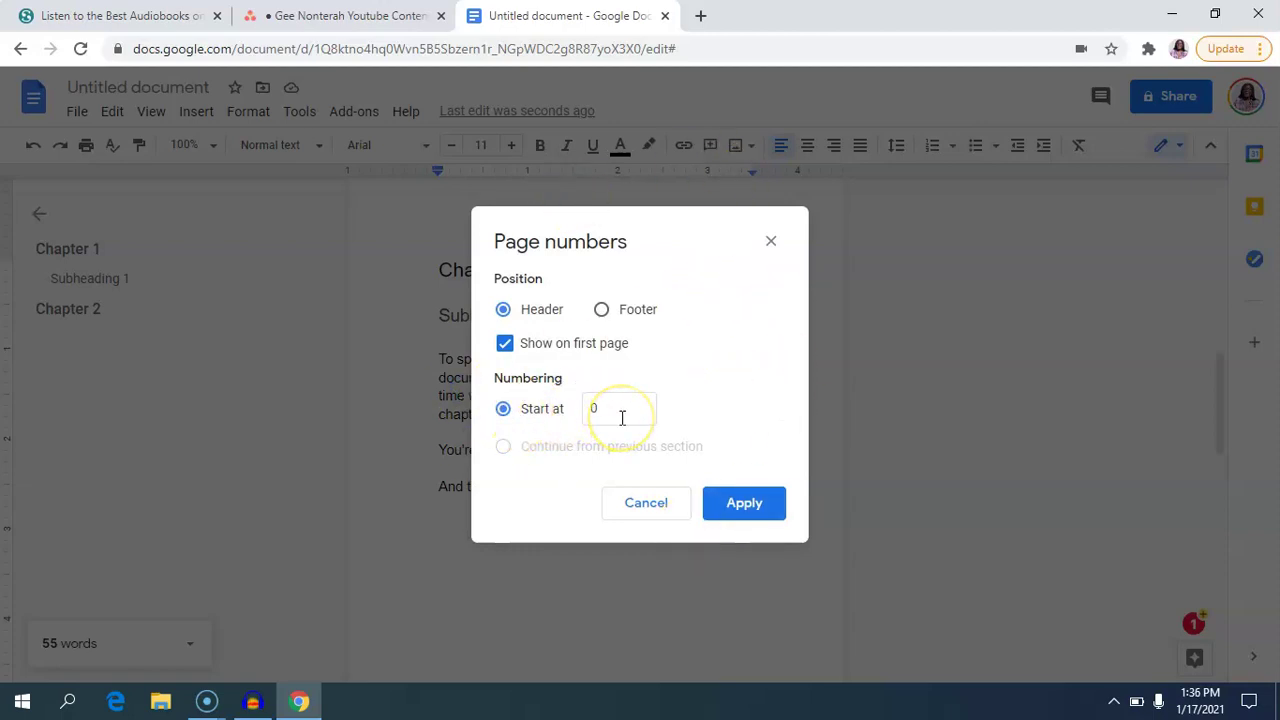
key("Return")
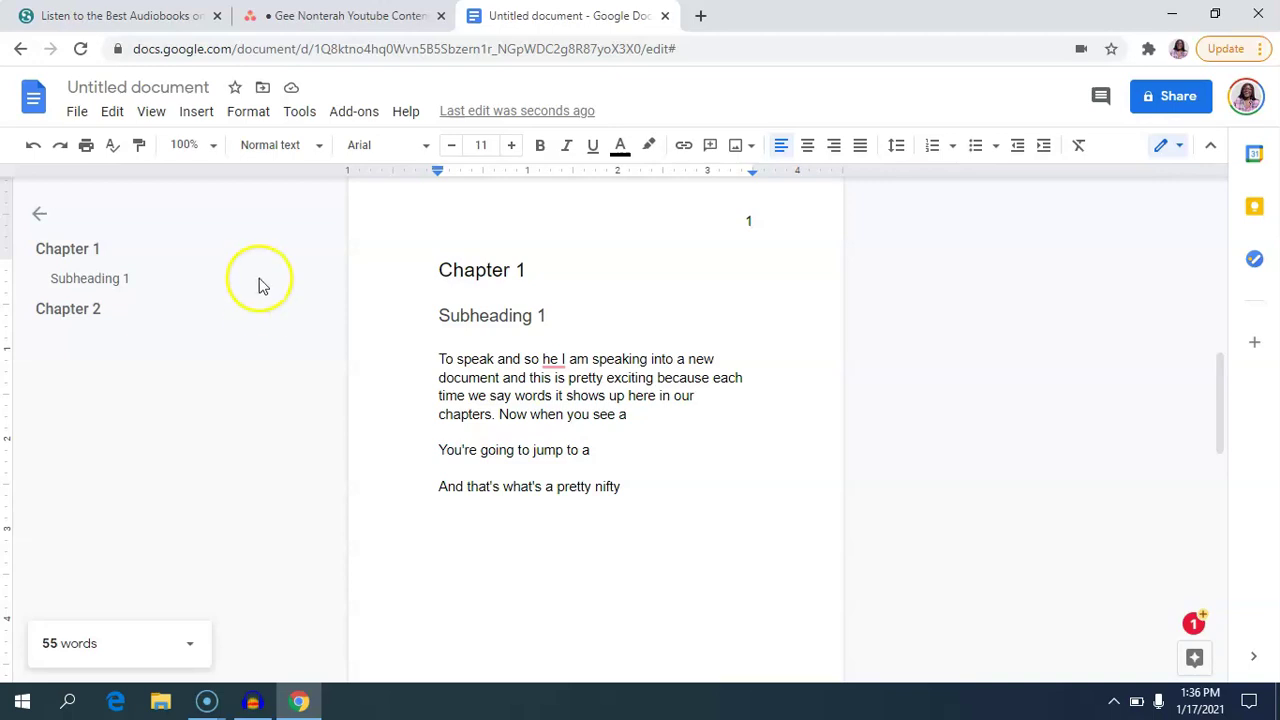
Add a page header reading 'book title' before the page number, then return to the body text.
left_click(196, 113)
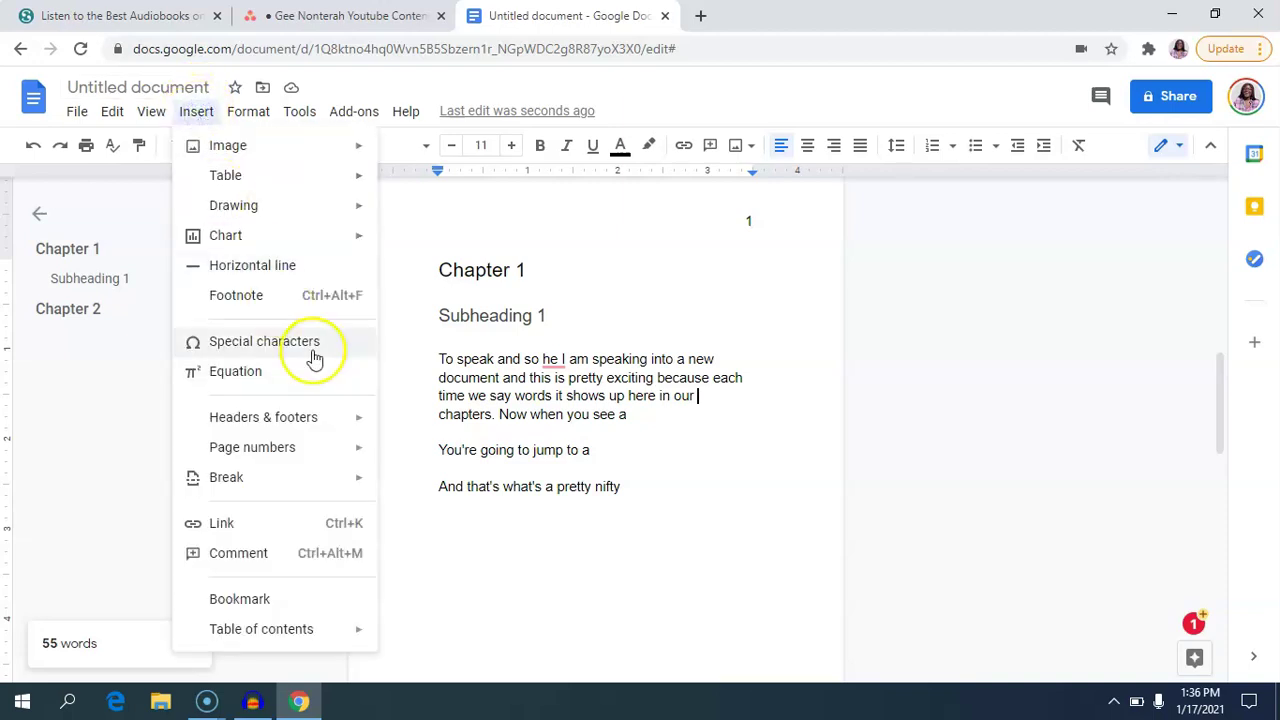
mouse_move(303, 432)
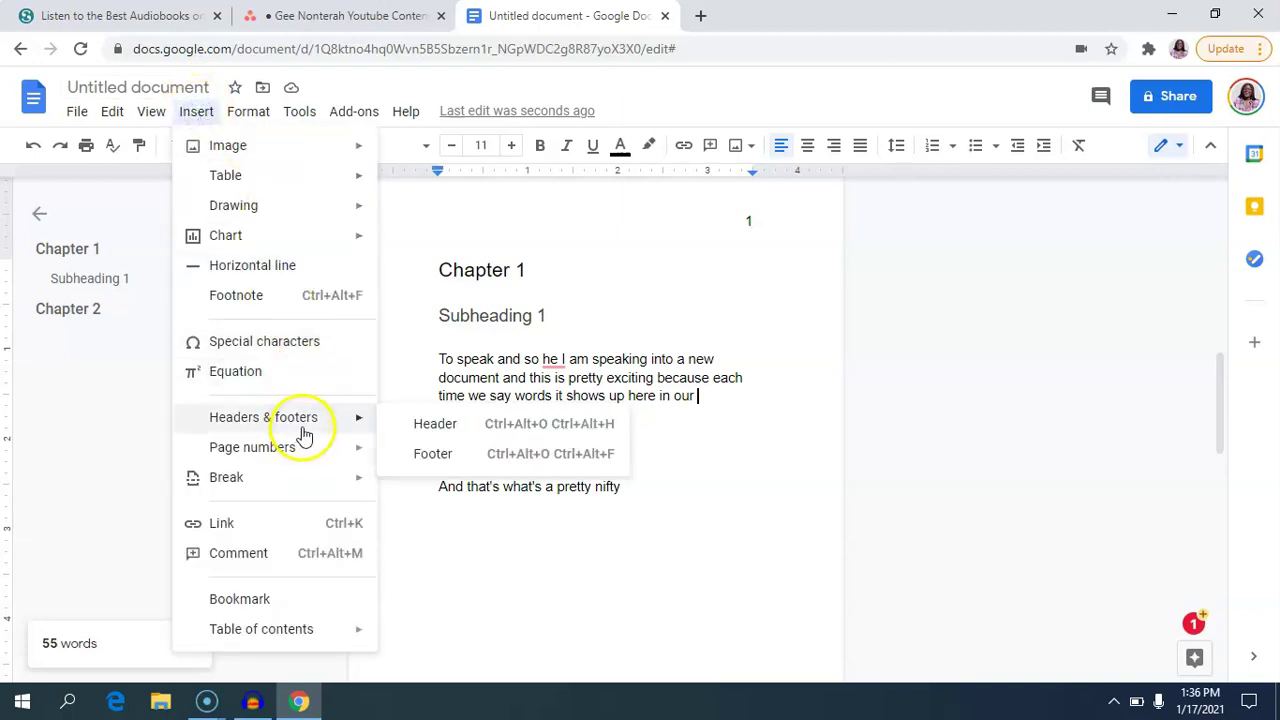
left_click(430, 430)
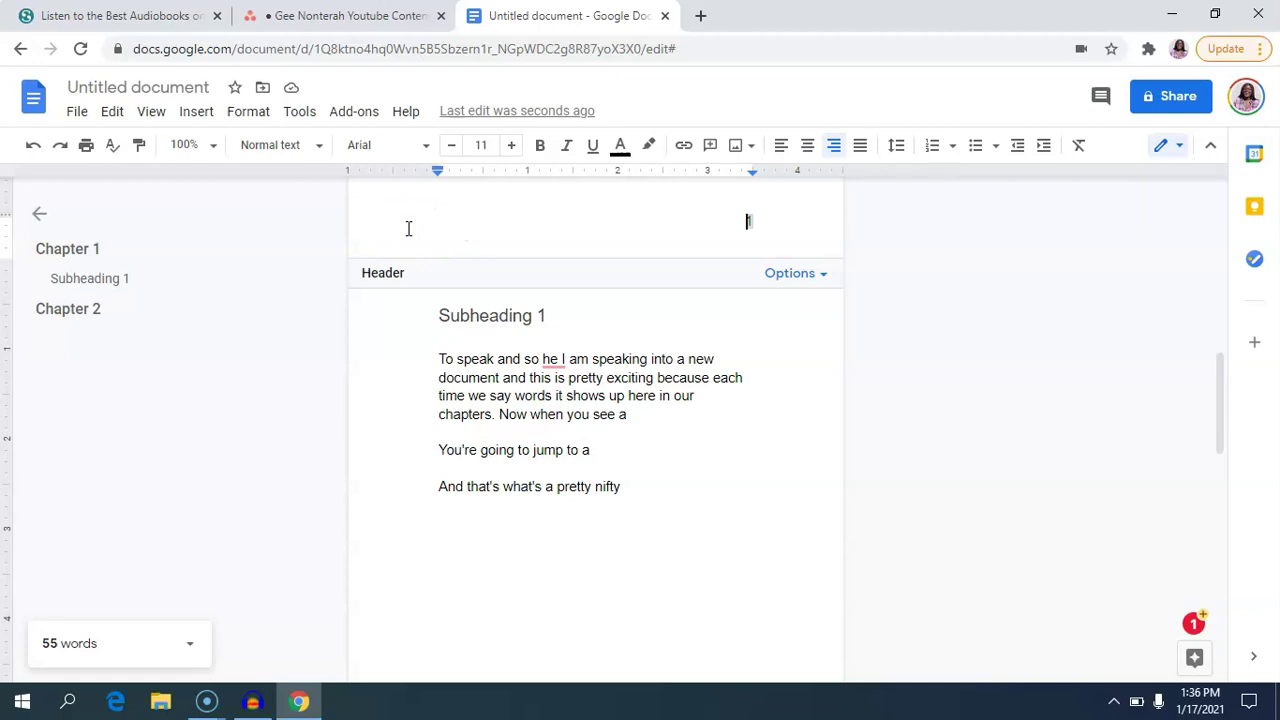
key("BackSpace")
type("book tit")
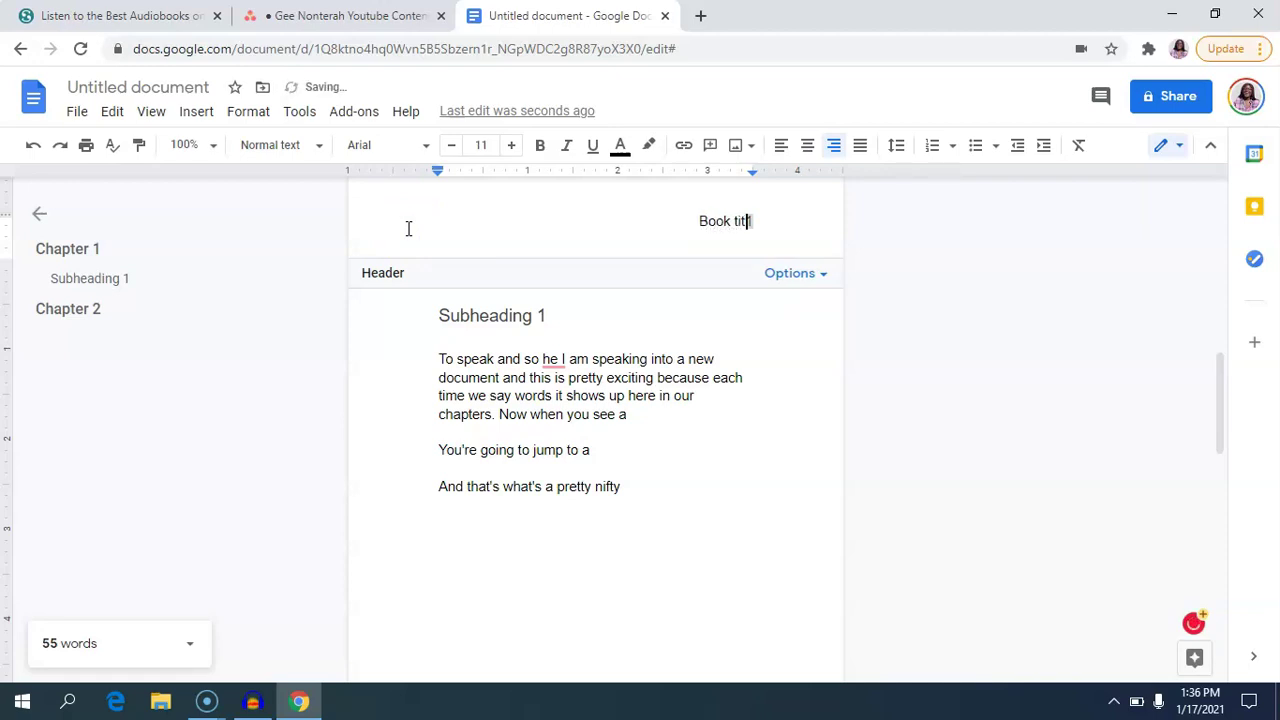
type("le 1")
left_click(500, 377)
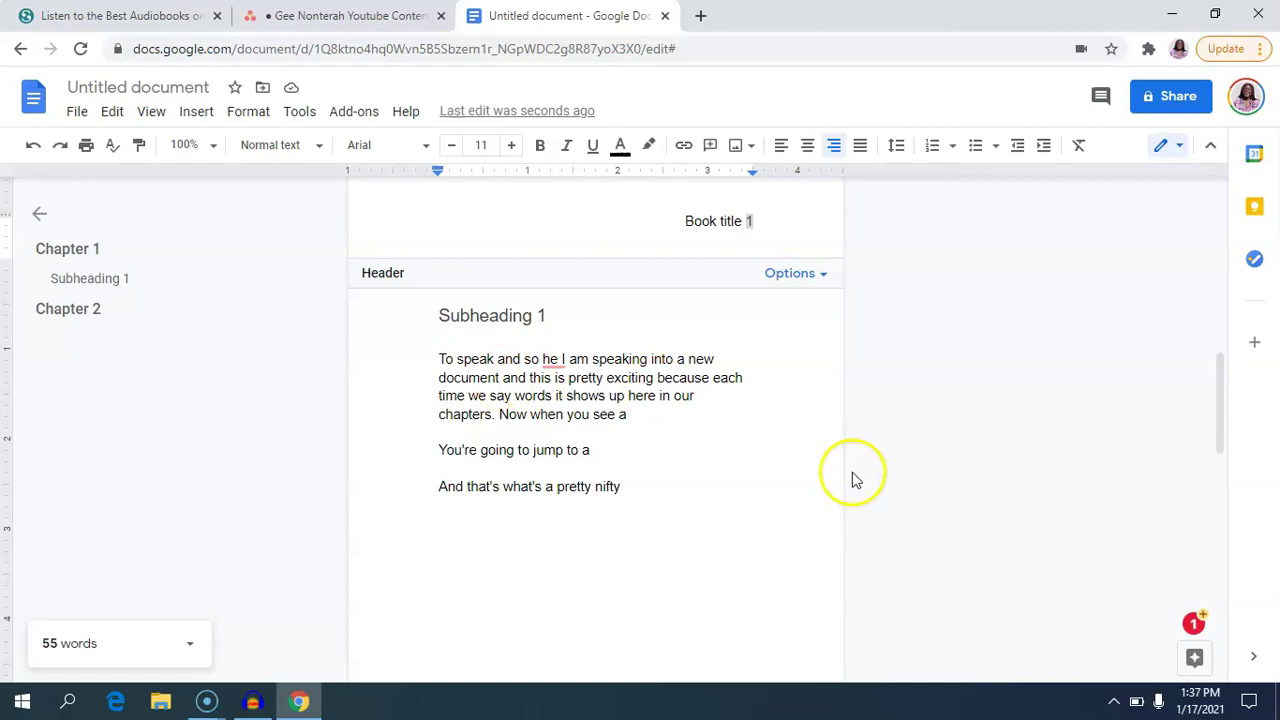
left_click(968, 397)
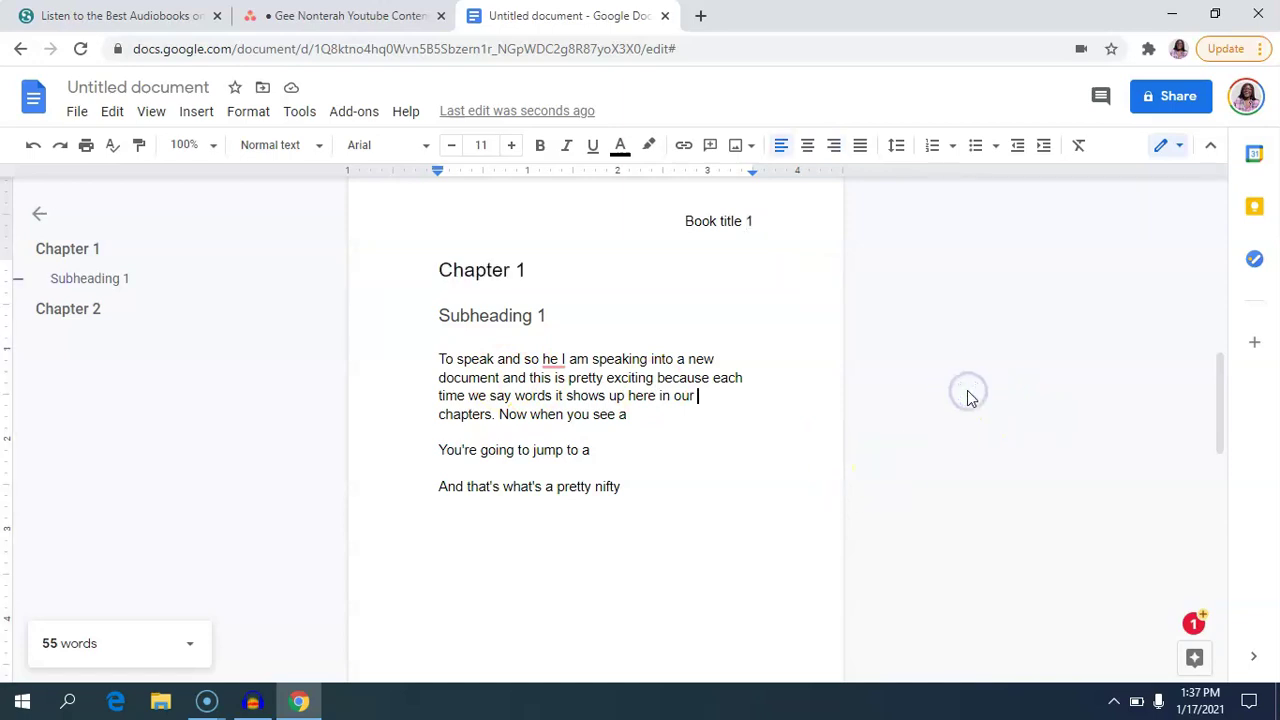
Scroll down past the header to view Chapter 1's text.
left_click_drag(1218, 378, 1203, 517)
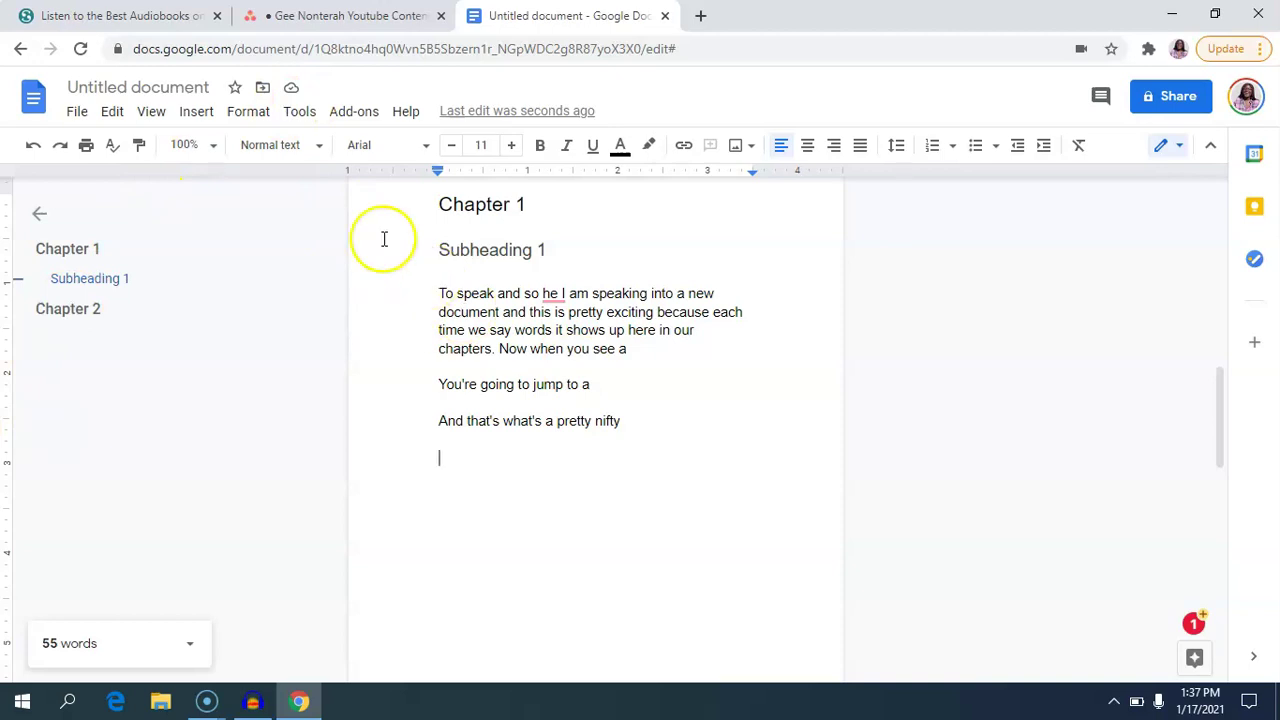
Preview the Insert > Image submenu, then dismiss it without inserting an image.
left_click(193, 114)
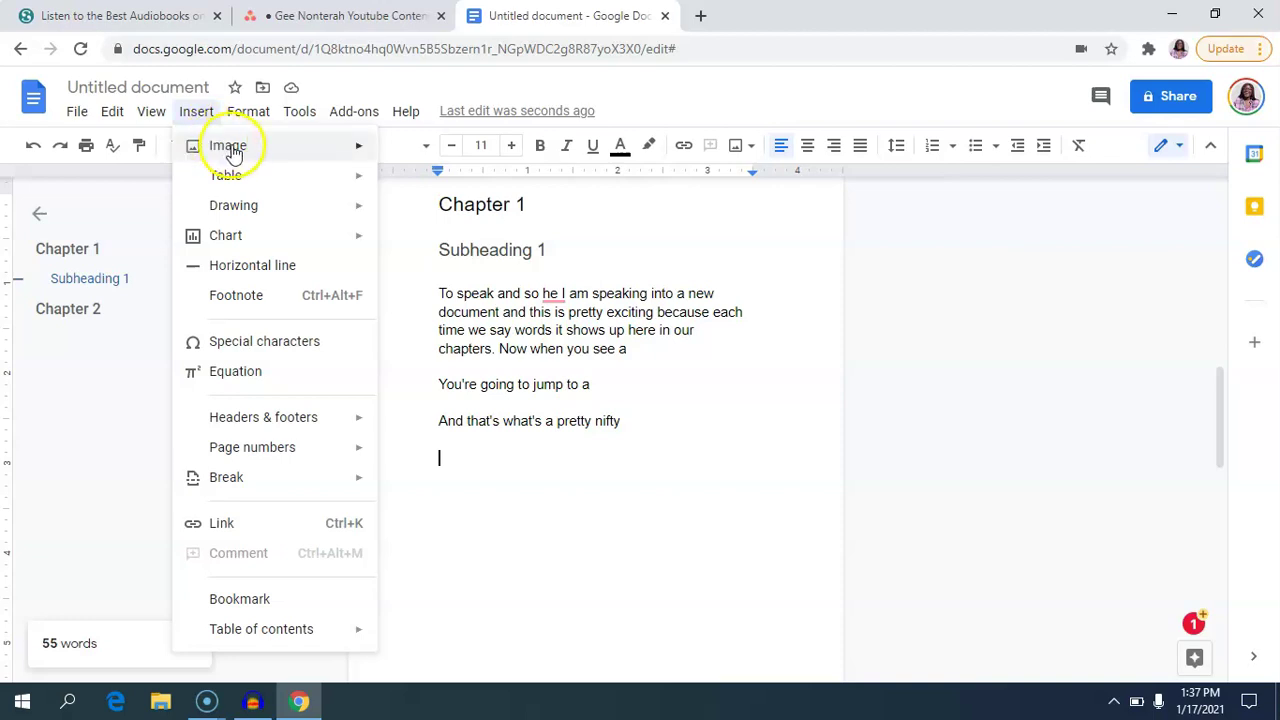
mouse_move(232, 152)
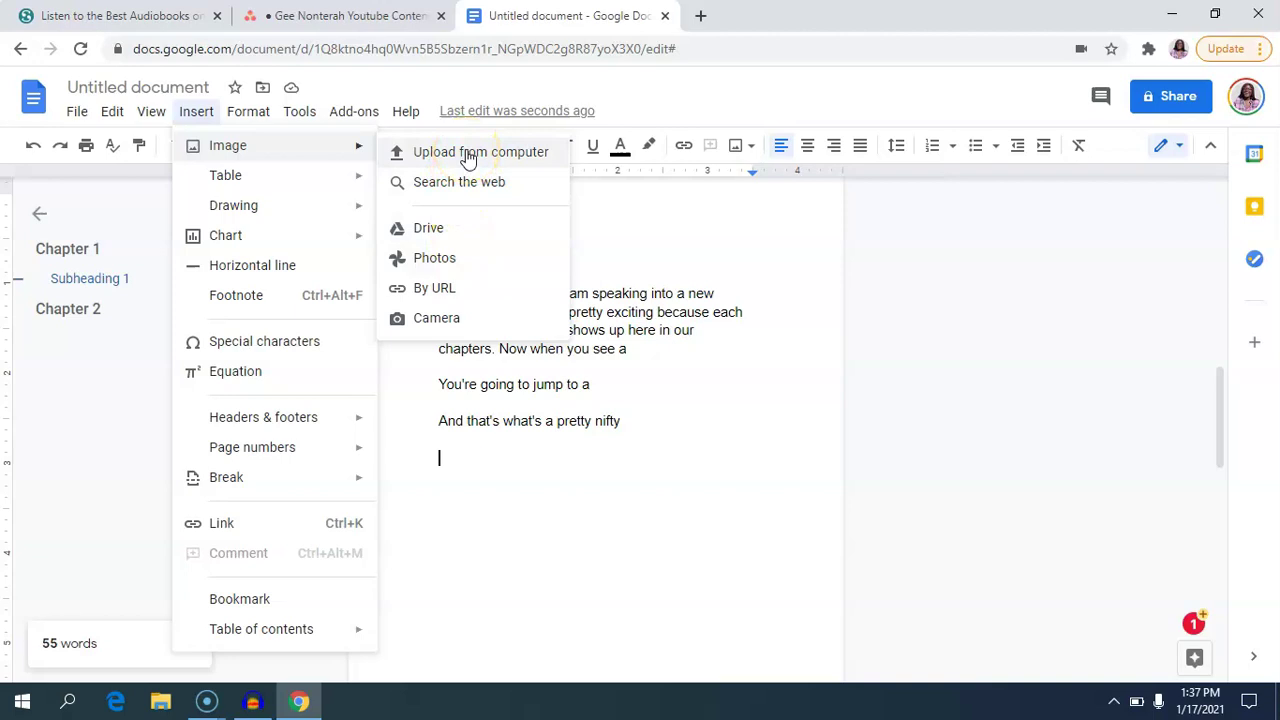
left_click(499, 476)
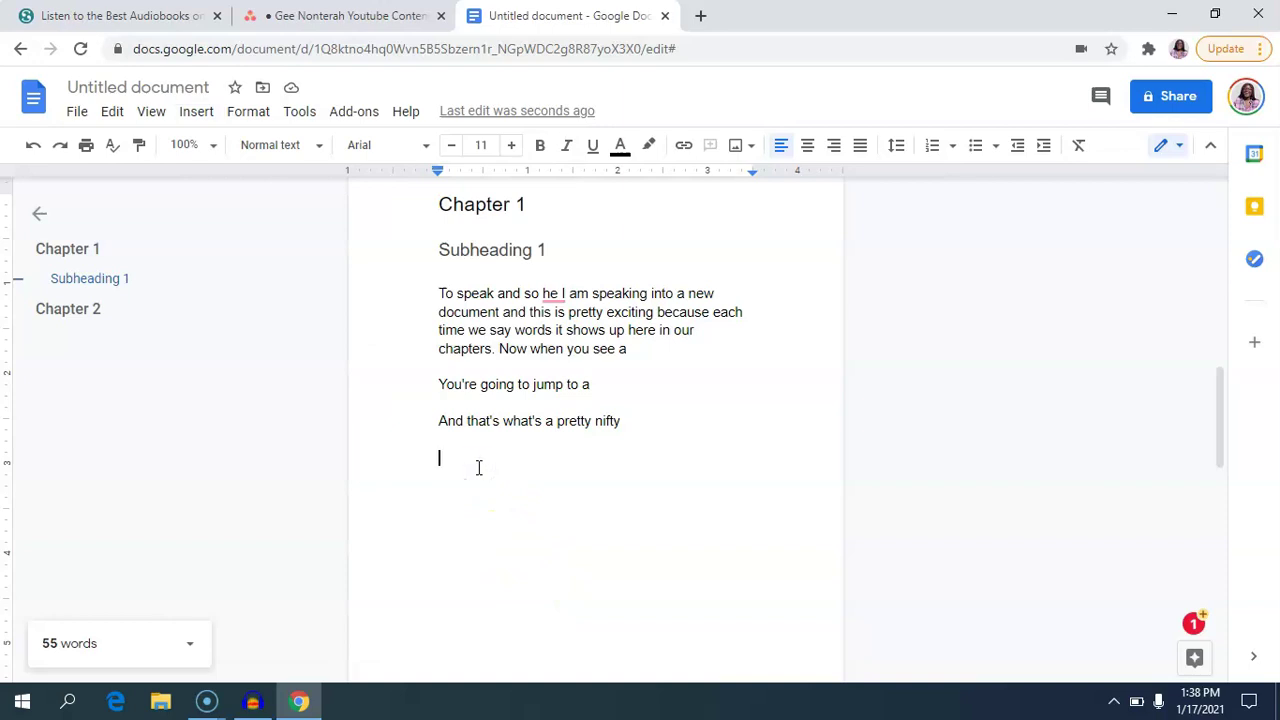
left_click(479, 467)
left_click(469, 446)
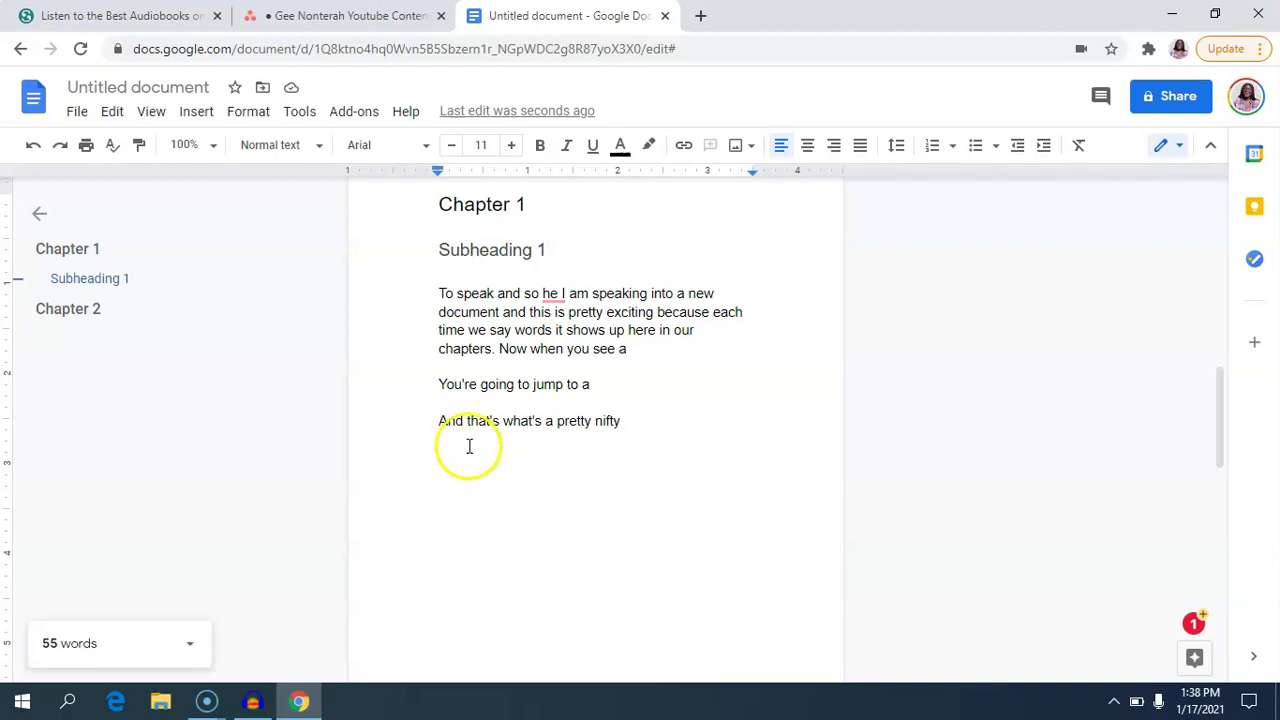